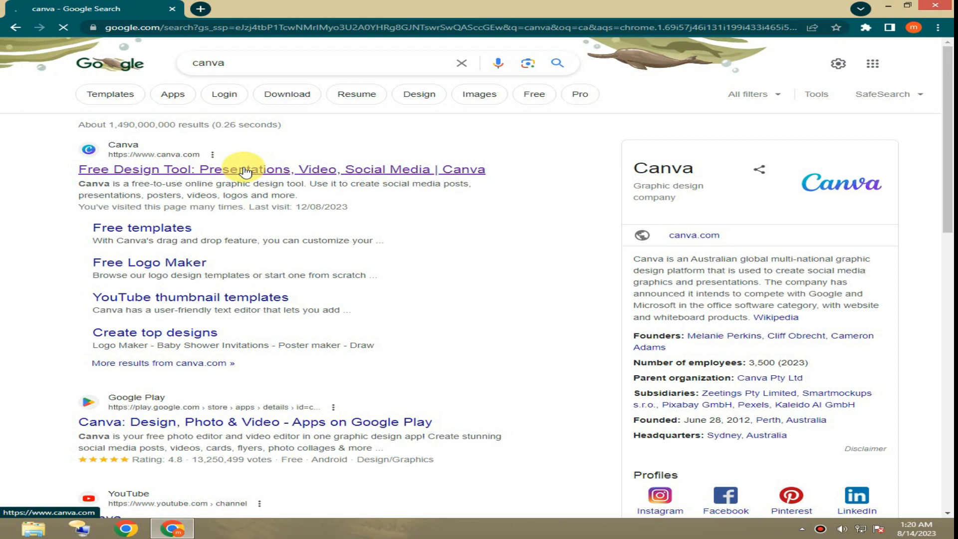
- Open Canva from the search results and create a blank YouTube Thumbnail design with a black background
{"action": "left_click", "coordinate": [244, 171]}
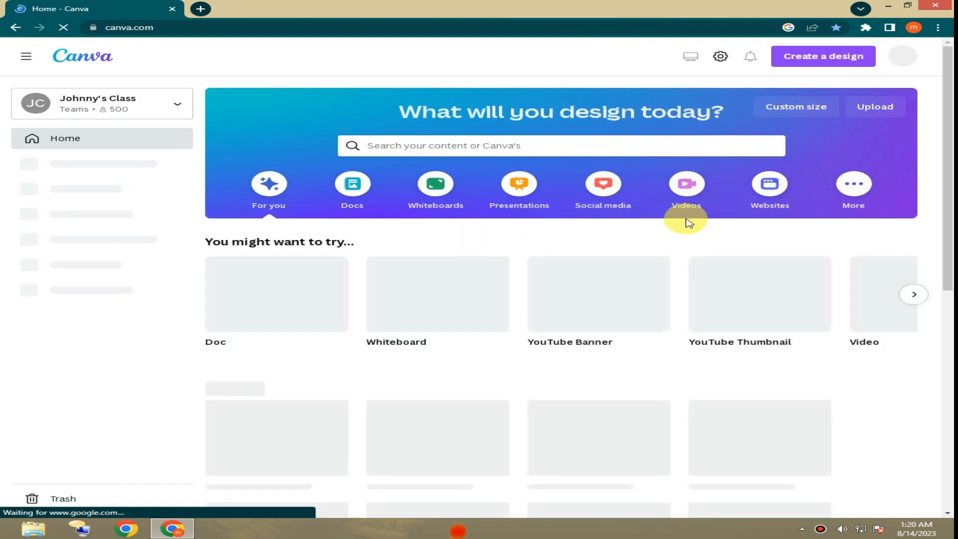
{"action": "left_click", "coordinate": [750, 296]}
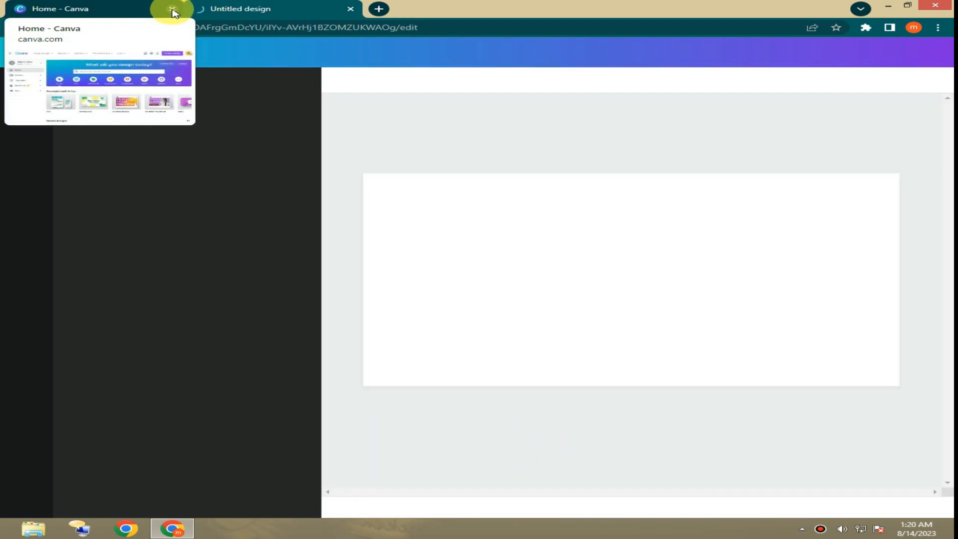
{"action": "left_click", "coordinate": [174, 12]}
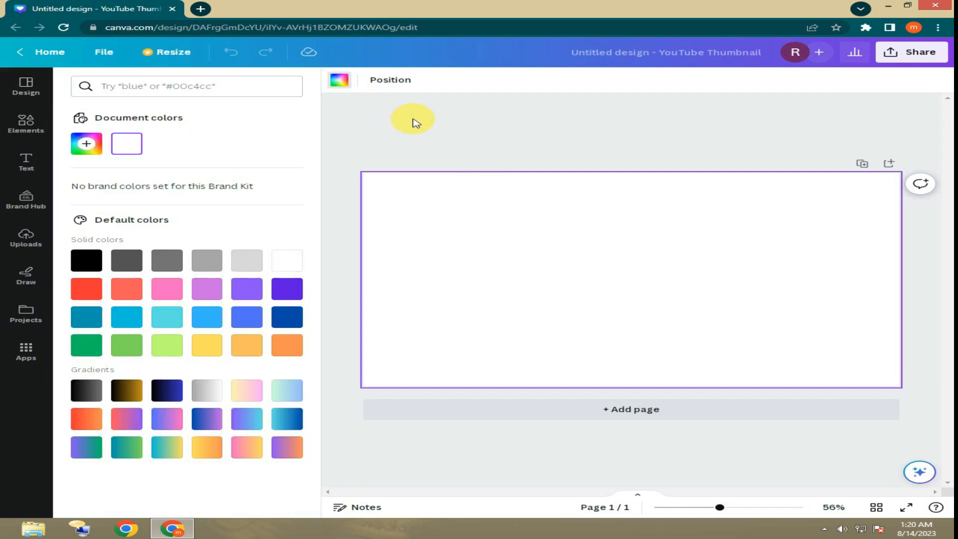
{"action": "left_click", "coordinate": [84, 260]}
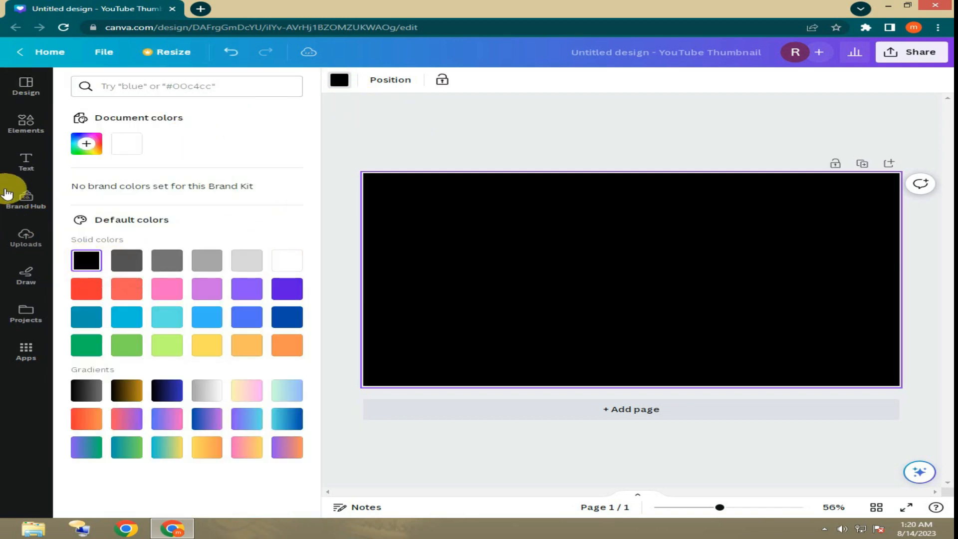
- Add a heading text box to the page and replace its text with "VIRAL"
{"action": "left_click", "coordinate": [20, 162]}
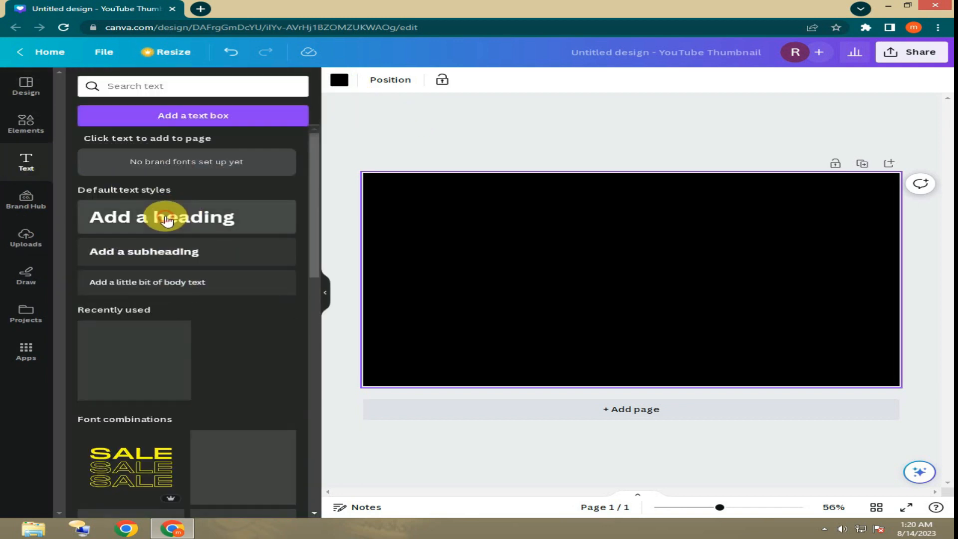
{"action": "double_click", "coordinate": [678, 279]}
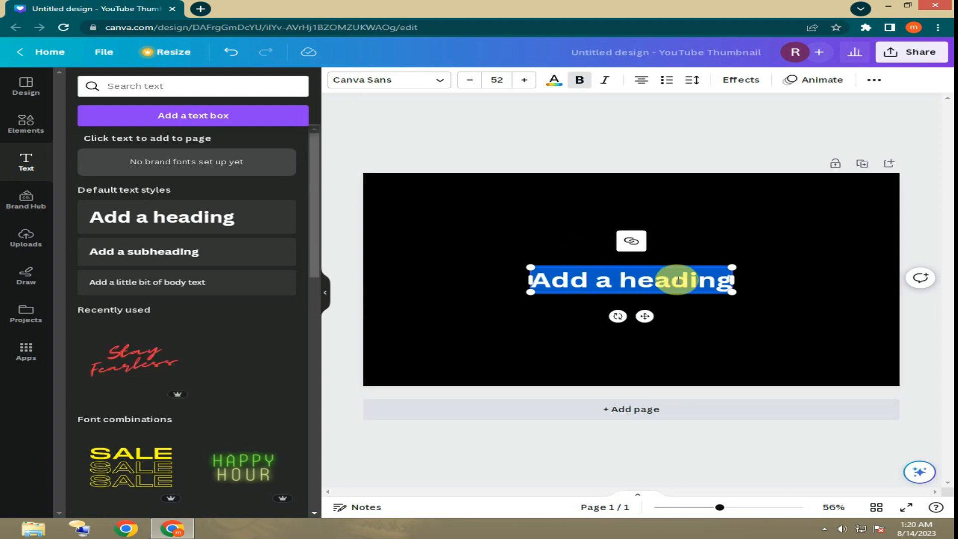
{"action": "type", "text": "M"}
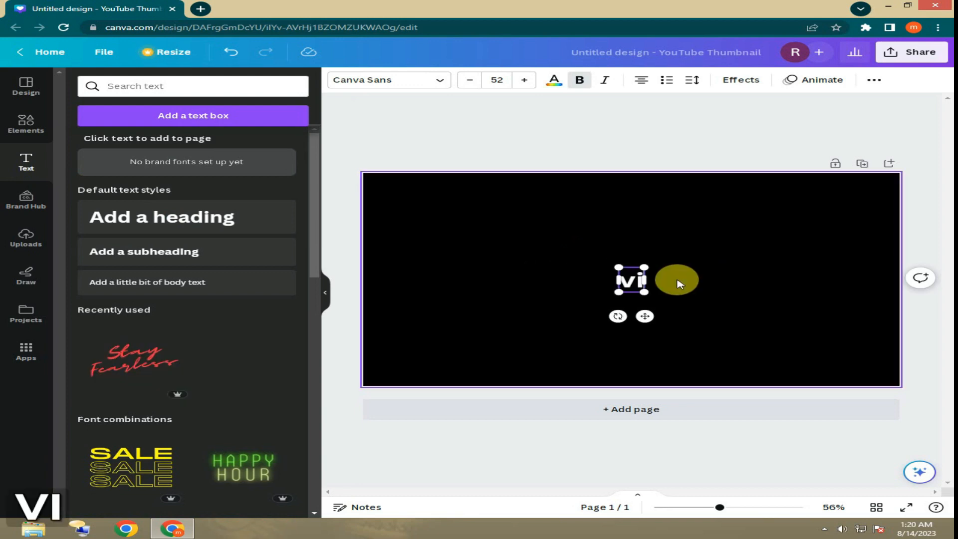
{"action": "key", "text": "BackSpace"}
{"action": "key", "text": "BackSpace"}
{"action": "key", "text": "Caps_Lock"}
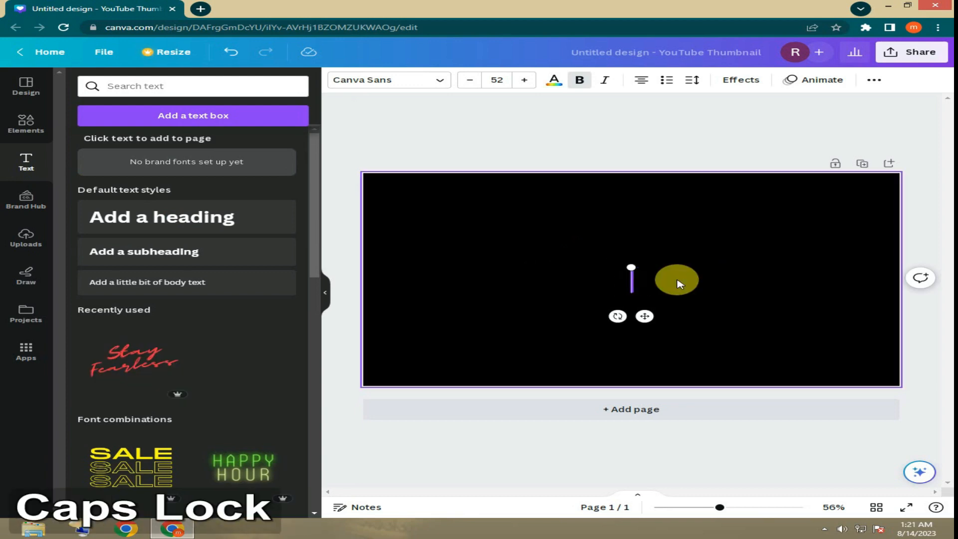
{"action": "type", "text": "M"}
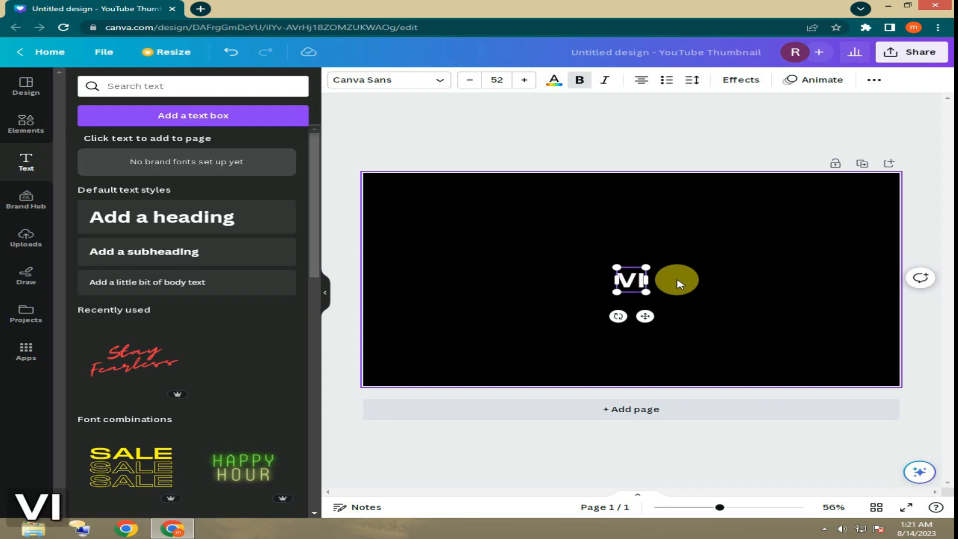
{"action": "type", "text": "IRAL"}
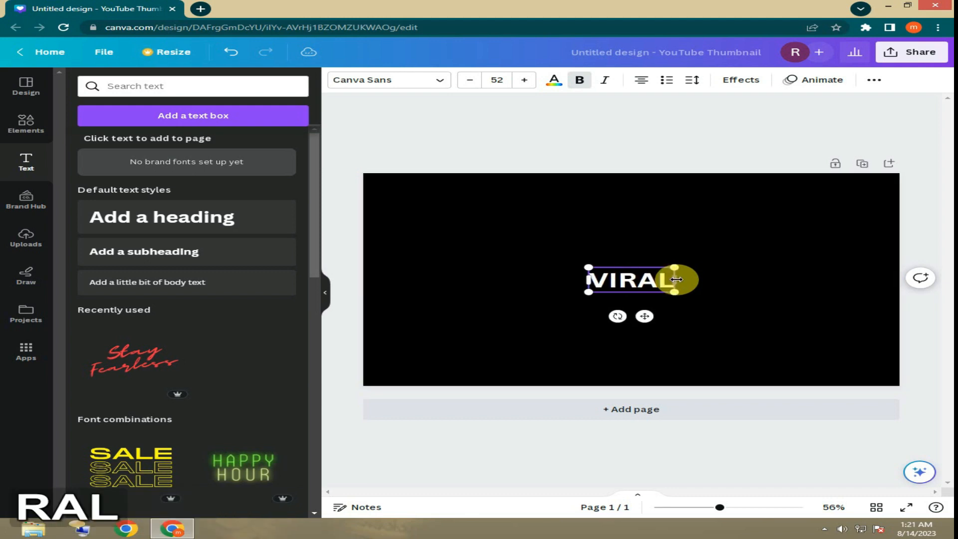
{"action": "left_click", "coordinate": [695, 278]}
- Enlarge the VIRAL heading to a font size of about 87.2 and place it in the page's upper-left area
{"action": "left_click_drag", "start_coordinate": [631, 278], "coordinate": [555, 270]}
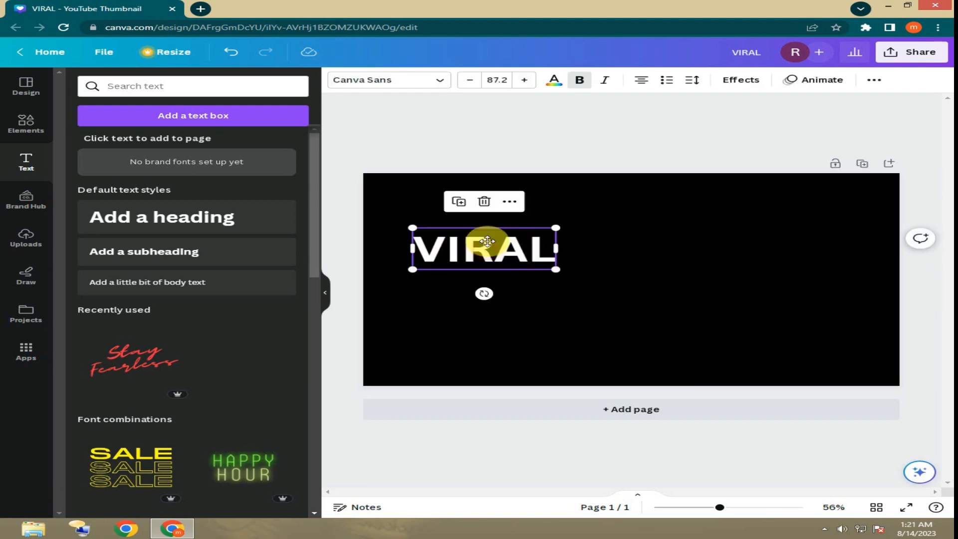
{"action": "left_click_drag", "start_coordinate": [487, 245], "coordinate": [491, 225]}
{"action": "left_click", "coordinate": [529, 259]}
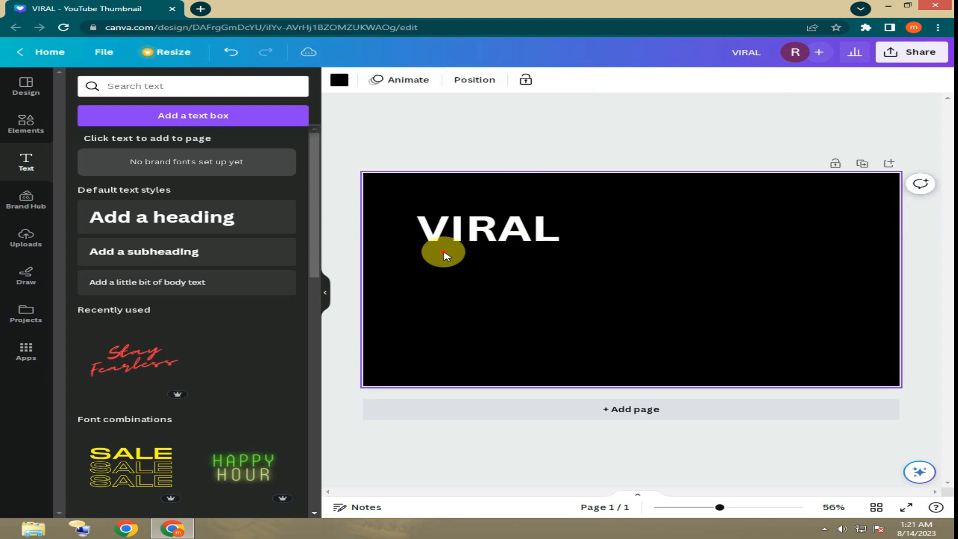
- Duplicate the VIRAL heading directly beneath it and change the copy's text to "SCRIPT"
{"action": "left_click", "coordinate": [464, 214]}
{"action": "left_click", "coordinate": [463, 180]}
{"action": "left_click_drag", "start_coordinate": [502, 235], "coordinate": [489, 270]}
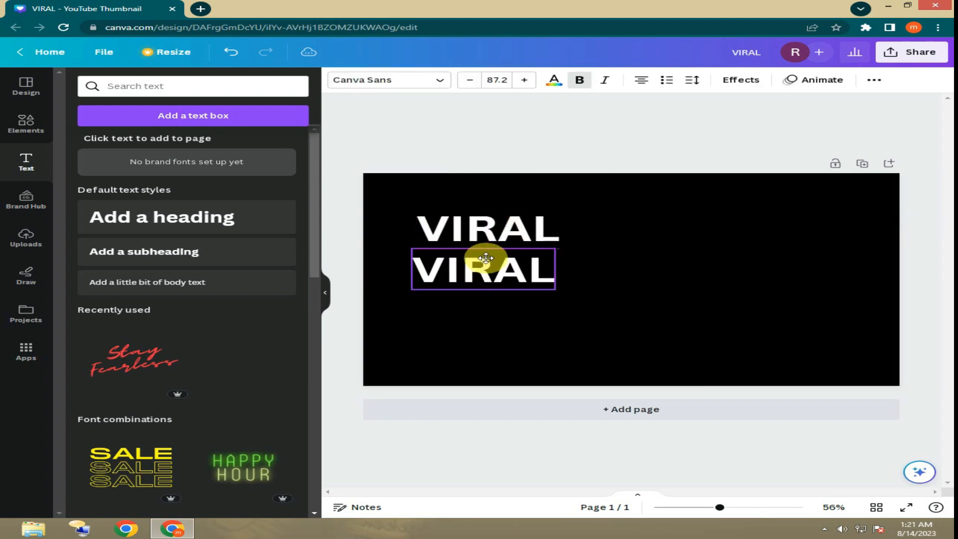
{"action": "double_click", "coordinate": [540, 271]}
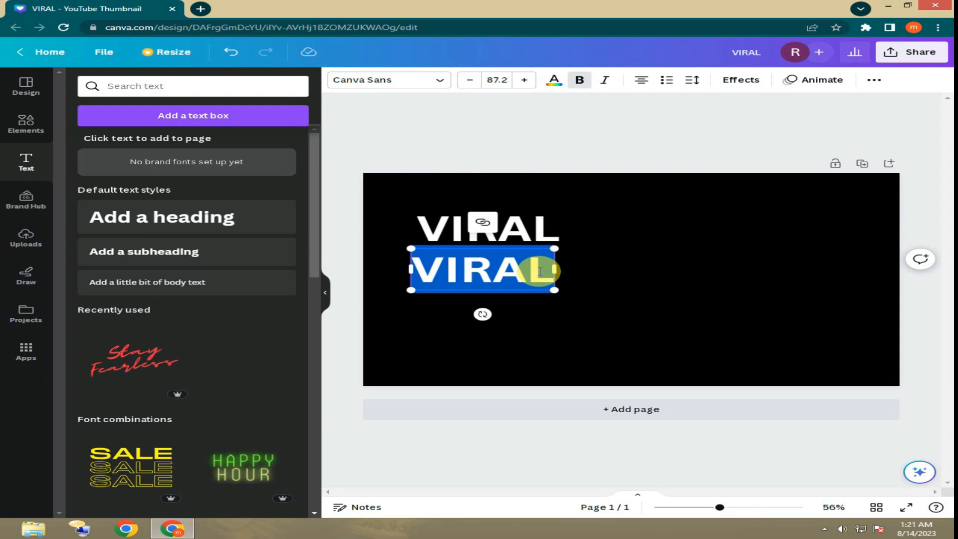
{"action": "type", "text": "S"}
{"action": "key", "text": "Caps_Lock"}
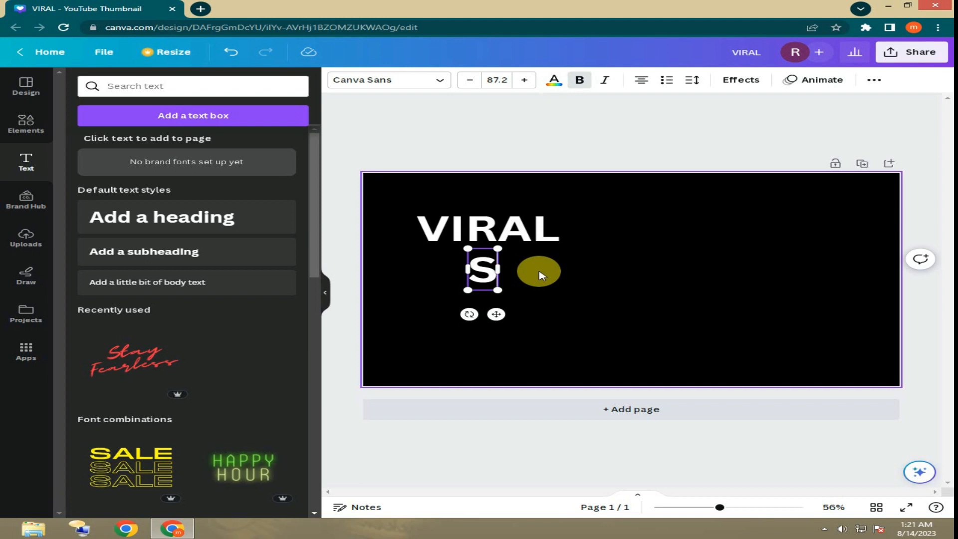
{"action": "key", "text": "Caps_Lock"}
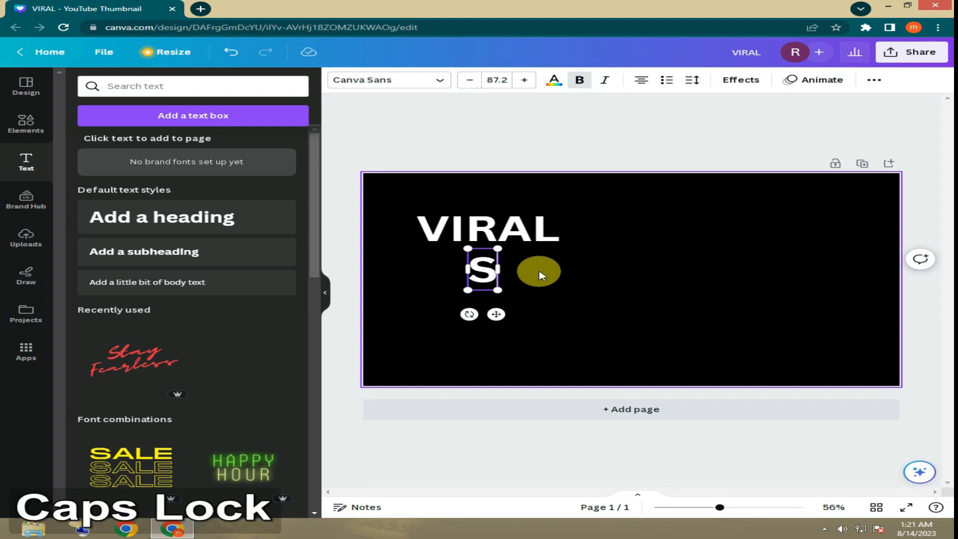
{"action": "type", "text": "CR"}
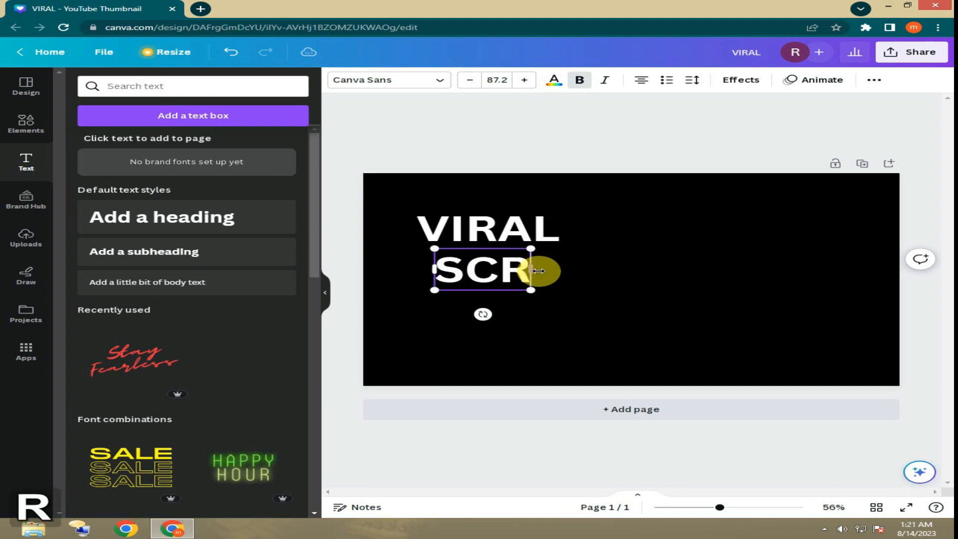
{"action": "type", "text": "IPT"}
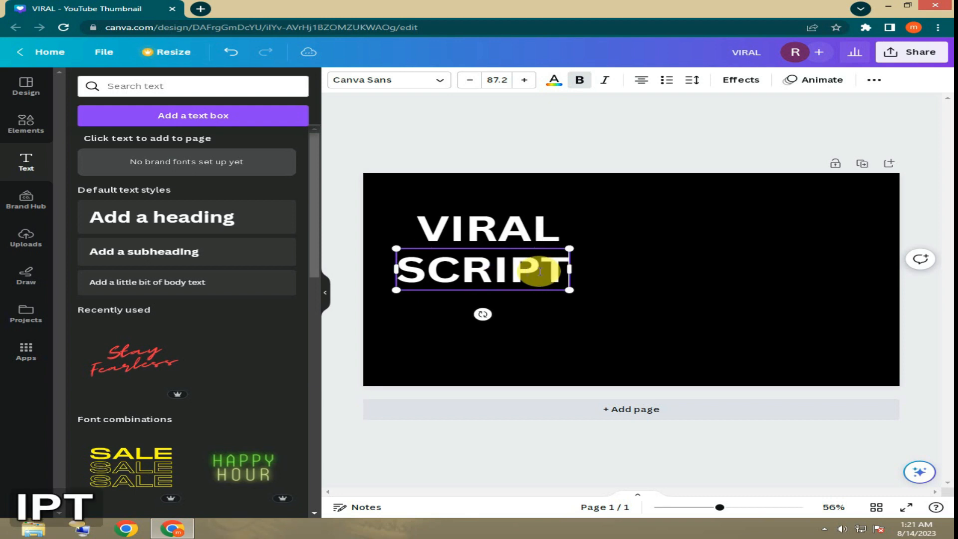
{"action": "left_click", "coordinate": [621, 278]}
- Add a copy of SCRIPT beneath it, reworded as "formula" and shrunk to sit under the right end of SCRIPT
{"action": "left_click_drag", "start_coordinate": [492, 268], "coordinate": [534, 317]}
{"action": "left_click", "coordinate": [456, 230]}
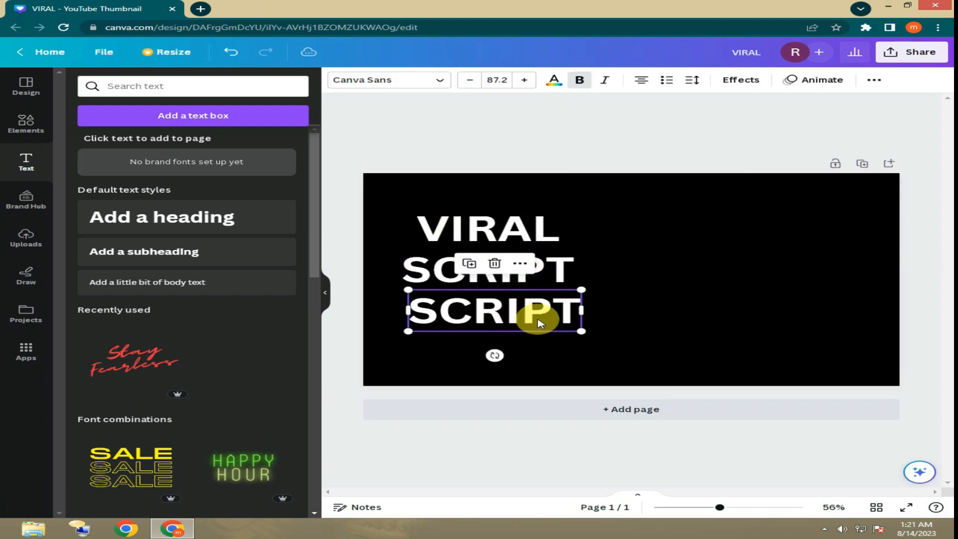
{"action": "double_click", "coordinate": [551, 318]}
{"action": "key", "text": "Caps_Lock"}
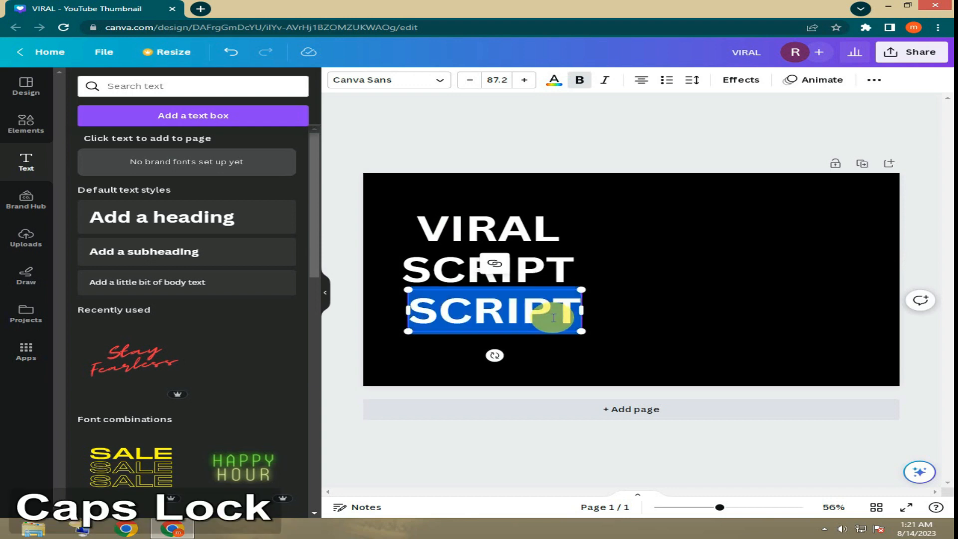
{"action": "type", "text": "f"}
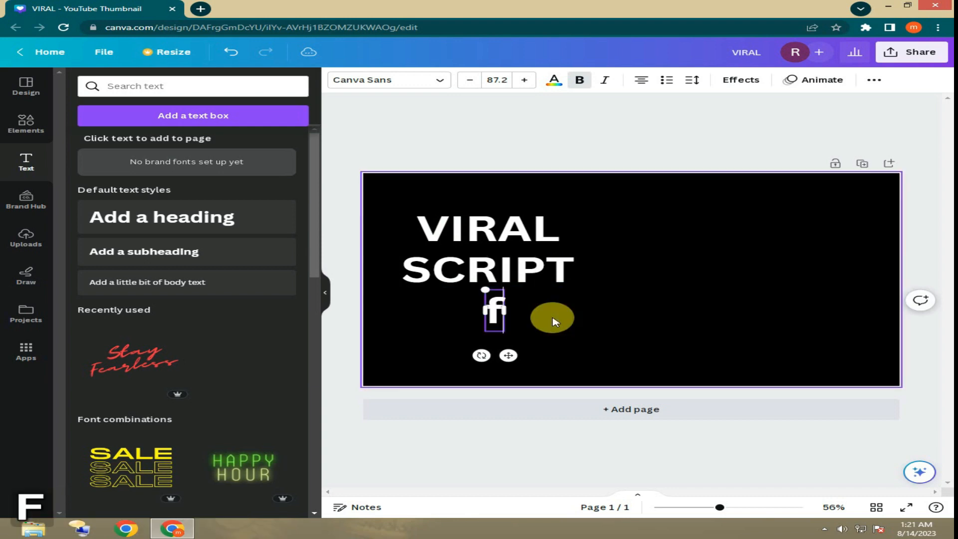
{"action": "type", "text": "ormula"}
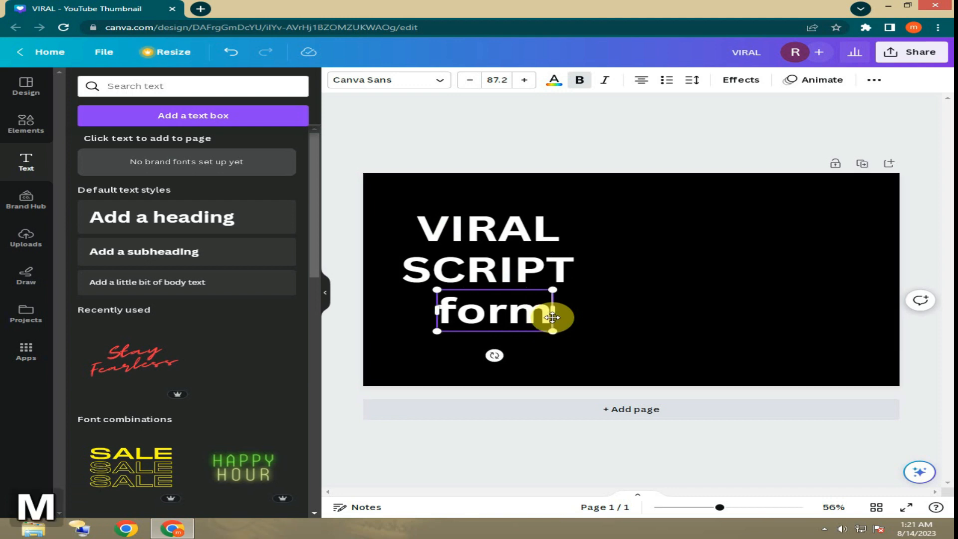
{"action": "left_click", "coordinate": [613, 301]}
{"action": "left_click", "coordinate": [584, 319]}
{"action": "left_click_drag", "start_coordinate": [590, 332], "coordinate": [541, 302]}
- Enlarge VIRAL to a font size of about 130 near the page's upper-left corner and shift SCRIPT and formula slightly beneath it
{"action": "left_click", "coordinate": [491, 229]}
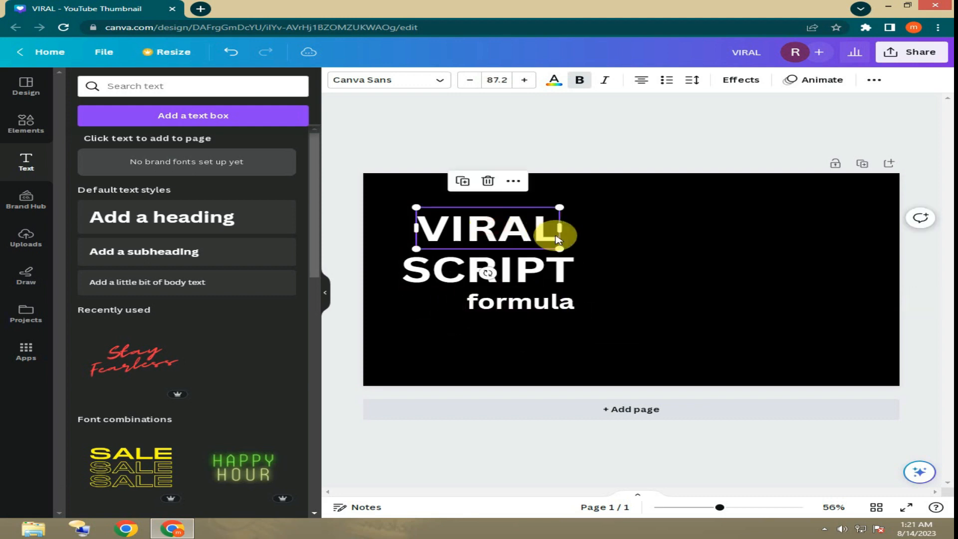
{"action": "left_click_drag", "start_coordinate": [559, 248], "coordinate": [584, 252]}
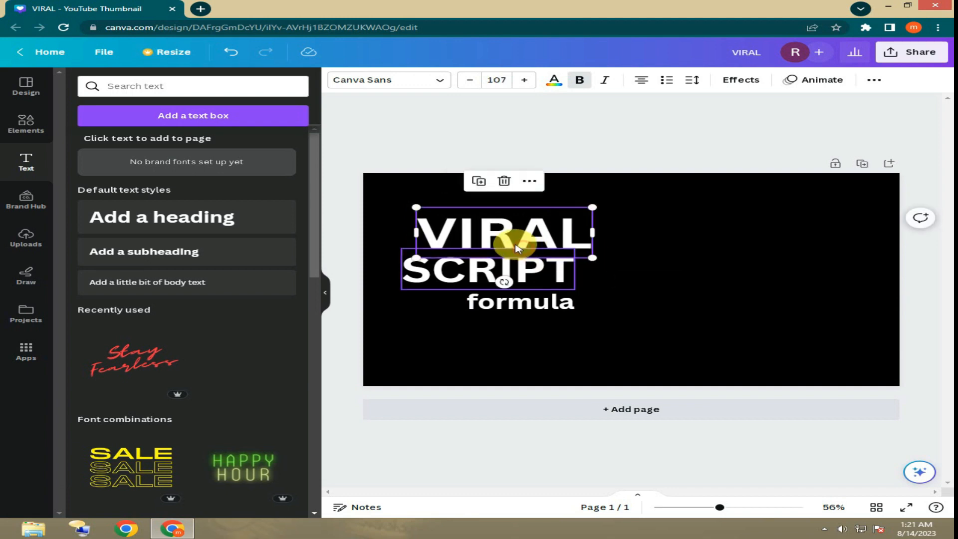
{"action": "left_click_drag", "start_coordinate": [522, 250], "coordinate": [487, 227]}
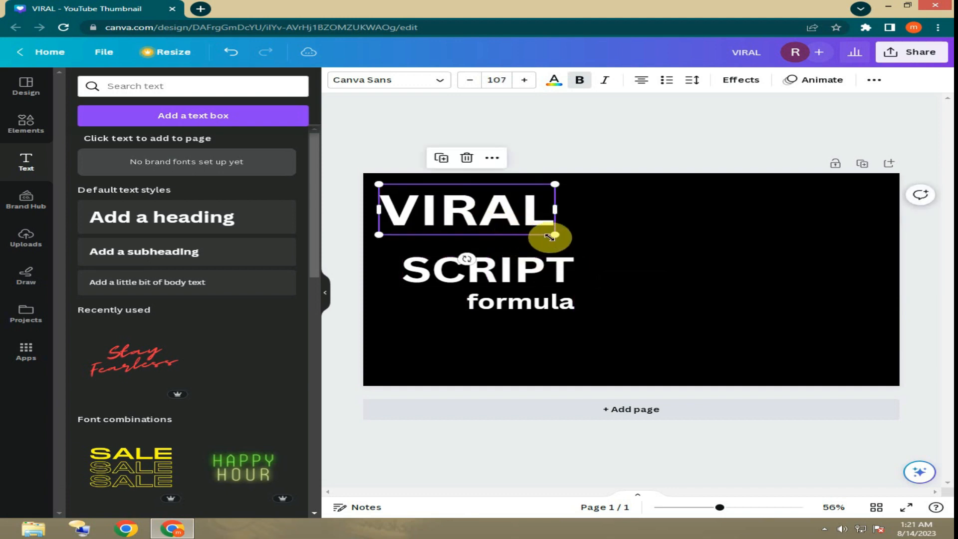
{"action": "left_click_drag", "start_coordinate": [553, 237], "coordinate": [589, 259]}
{"action": "left_click", "coordinate": [521, 275]}
{"action": "left_click_drag", "start_coordinate": [521, 275], "coordinate": [512, 272]}
{"action": "mouse_move", "coordinate": [538, 306]}
{"action": "left_mouse_down"}
{"action": "mouse_move", "coordinate": [522, 303]}
{"action": "mouse_move", "coordinate": [537, 299]}
{"action": "left_mouse_up"}
{"action": "left_click", "coordinate": [644, 293]}
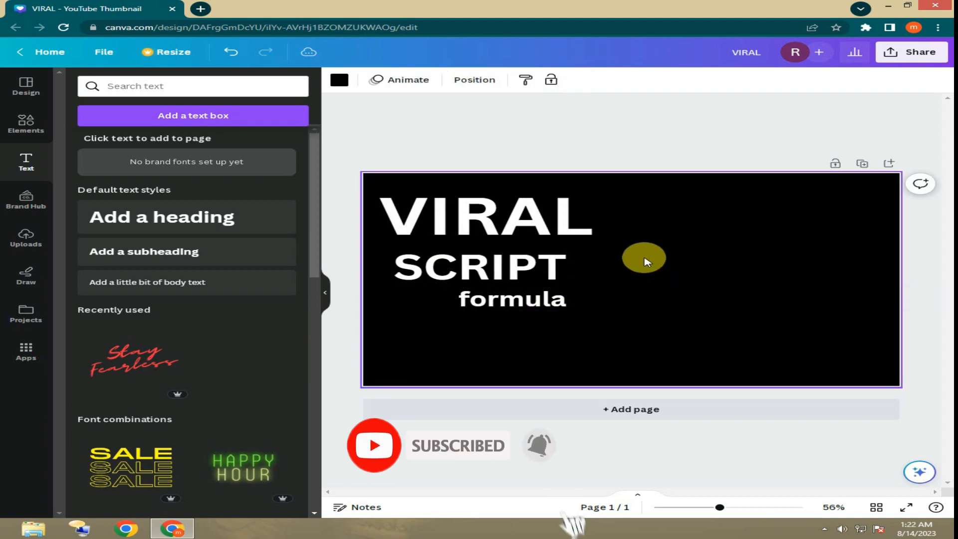
- Color the VIRAL text yellow and give it the Lift effect with intensity 99
{"action": "left_click", "coordinate": [539, 221]}
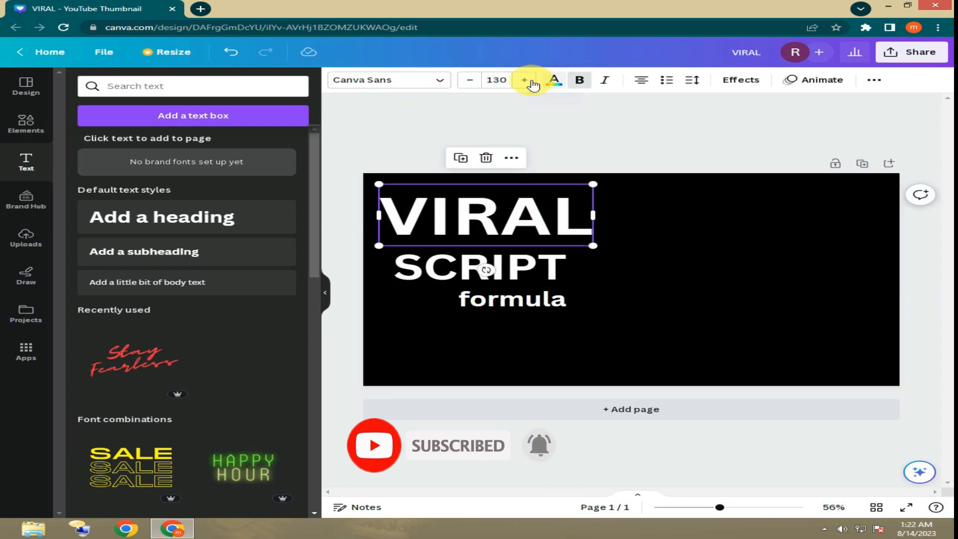
{"action": "left_click", "coordinate": [553, 81]}
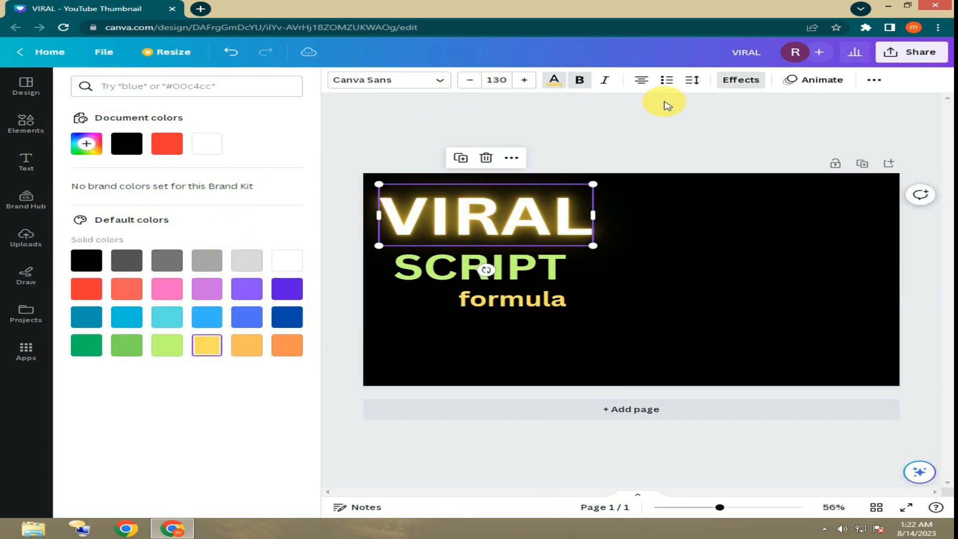
{"action": "left_click", "coordinate": [726, 86]}
{"action": "left_click", "coordinate": [241, 162]}
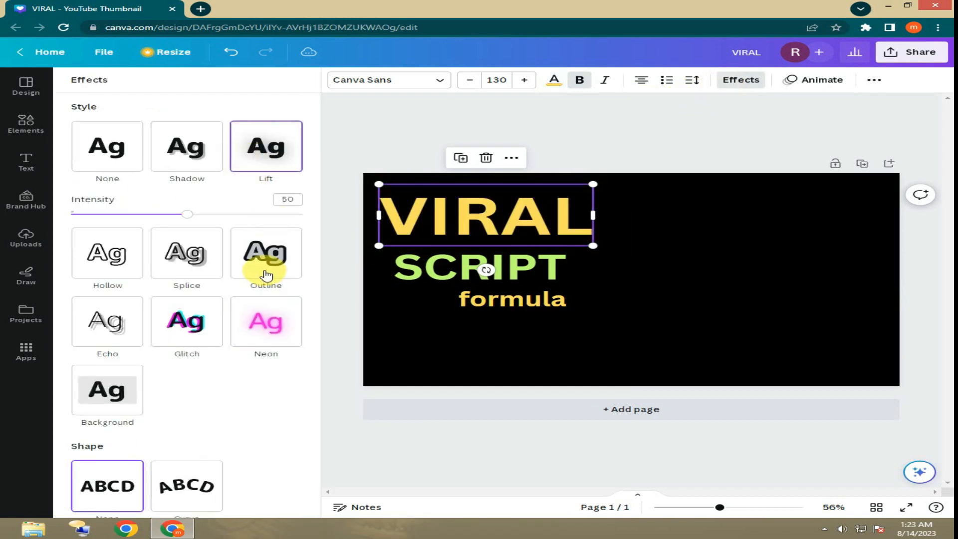
{"action": "left_click_drag", "start_coordinate": [276, 223], "coordinate": [286, 219]}
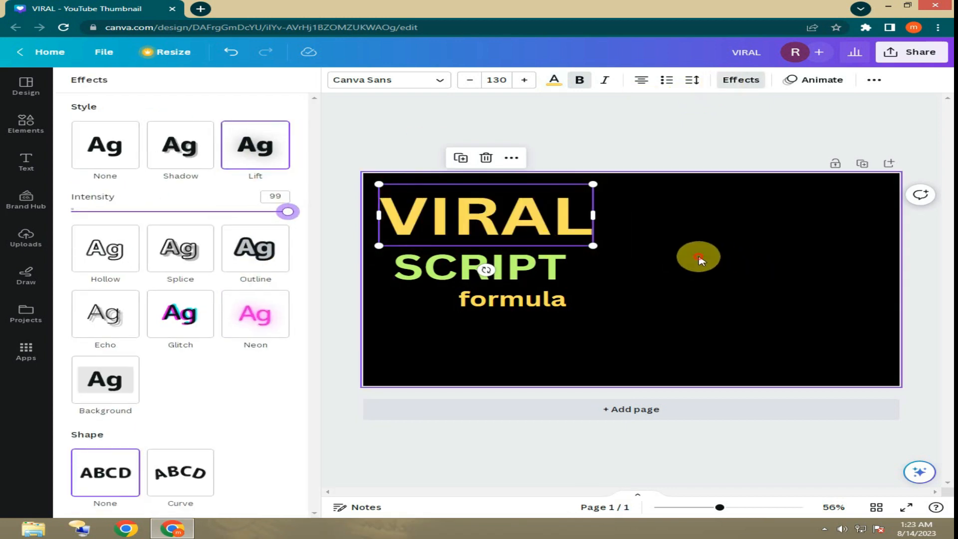
- Color the formula and SCRIPT texts white (#ffffff)
{"action": "left_click", "coordinate": [513, 305]}
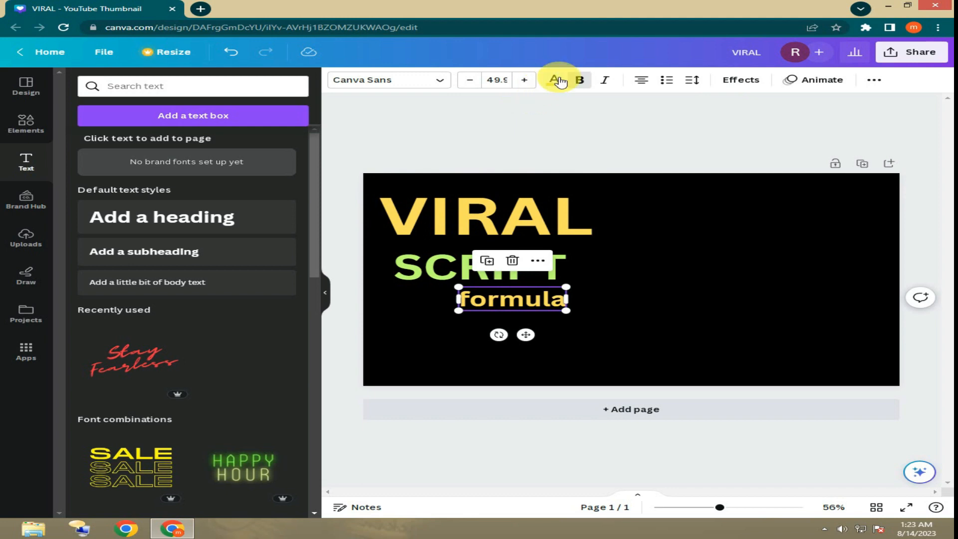
{"action": "left_click", "coordinate": [555, 80]}
{"action": "left_click", "coordinate": [287, 262]}
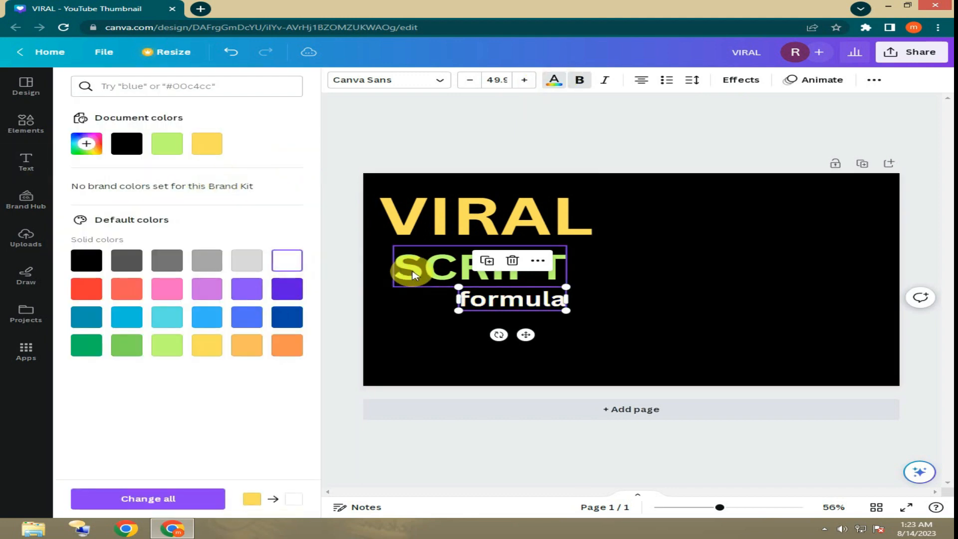
{"action": "left_click", "coordinate": [412, 275]}
{"action": "left_click", "coordinate": [287, 264]}
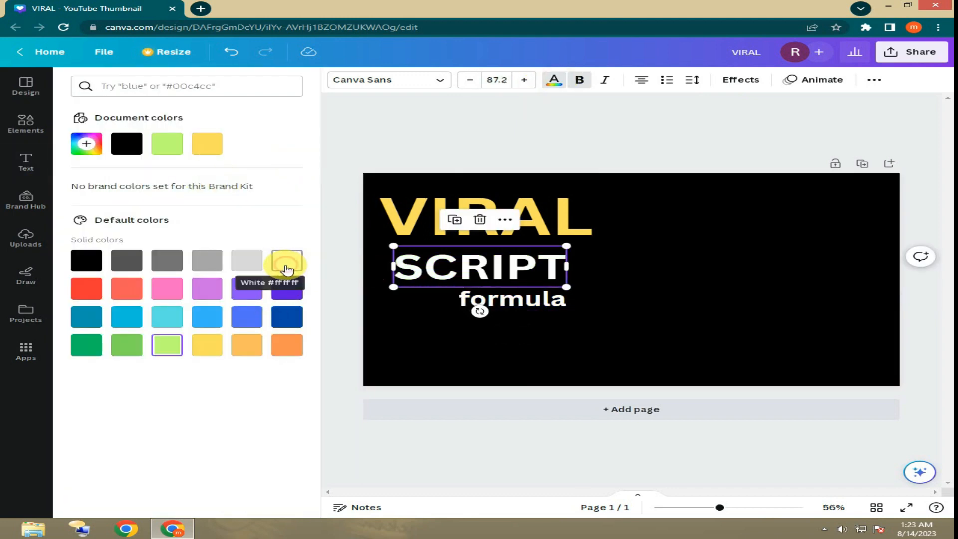
{"action": "left_click", "coordinate": [721, 280]}
- Shrink the SCRIPT text slightly and center both SCRIPT and formula under VIRAL
{"action": "left_click", "coordinate": [533, 280]}
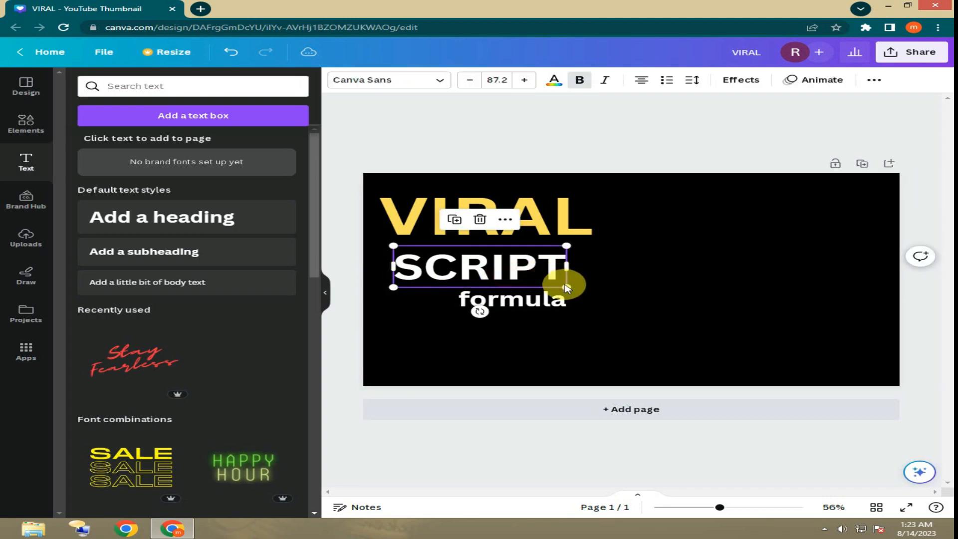
{"action": "left_click_drag", "start_coordinate": [557, 285], "coordinate": [549, 280]}
{"action": "left_click_drag", "start_coordinate": [479, 265], "coordinate": [498, 265]}
{"action": "left_click", "coordinate": [509, 299]}
{"action": "left_click_drag", "start_coordinate": [509, 299], "coordinate": [488, 299]}
- Move the three stacked text lines down together to the vertical middle of the page's left half
{"action": "left_click", "coordinate": [627, 230]}
{"action": "left_click_drag", "start_coordinate": [484, 224], "coordinate": [489, 264]}
{"action": "left_click", "coordinate": [706, 271]}
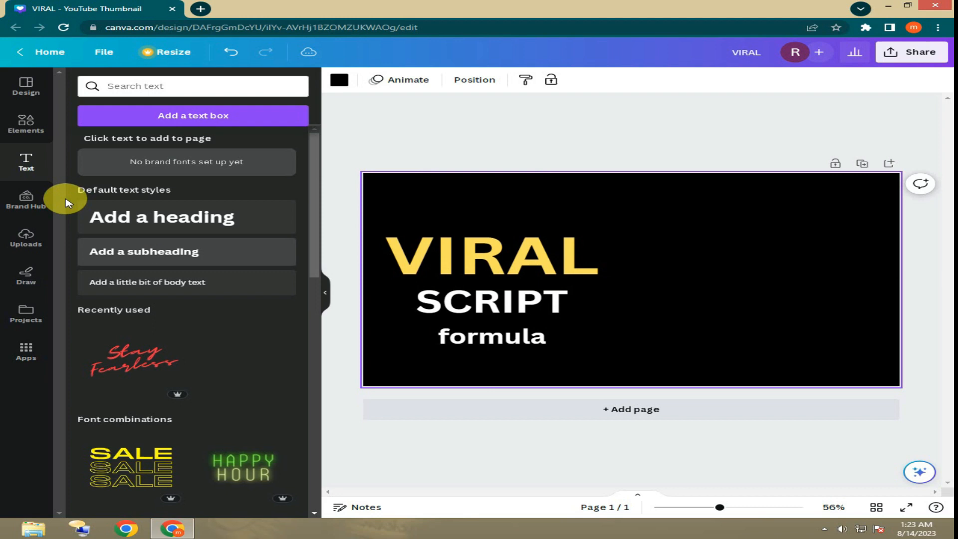
- Find arrow shapes among the elements and add the solid right-pointing block arrow to the thumbnail beside VIRAL
{"action": "left_click", "coordinate": [33, 234]}
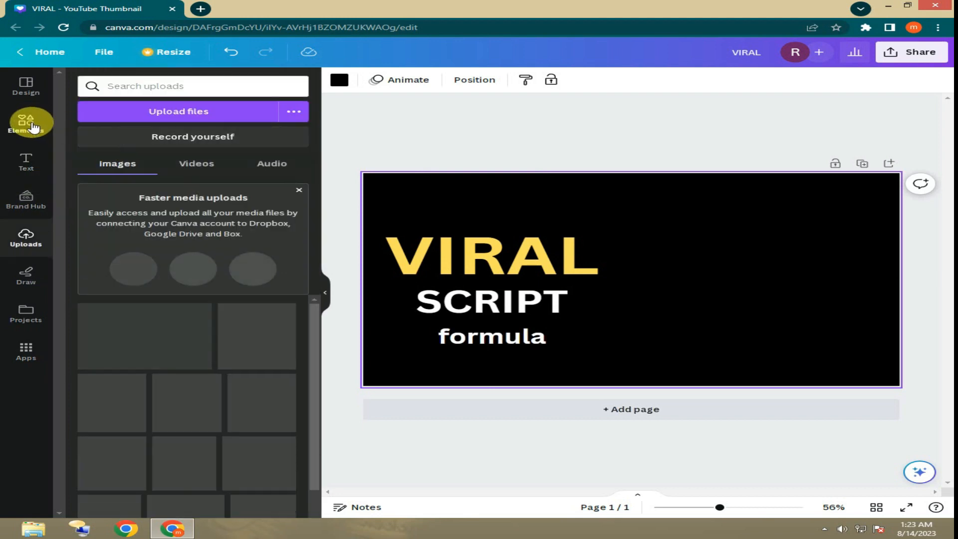
{"action": "left_click", "coordinate": [179, 114]}
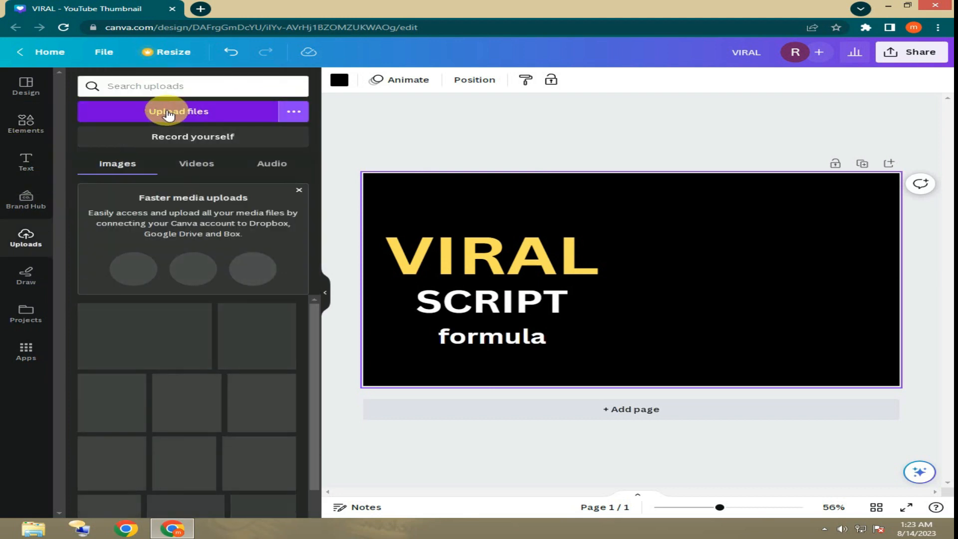
{"action": "left_click", "coordinate": [27, 123]}
{"action": "left_click", "coordinate": [96, 120]}
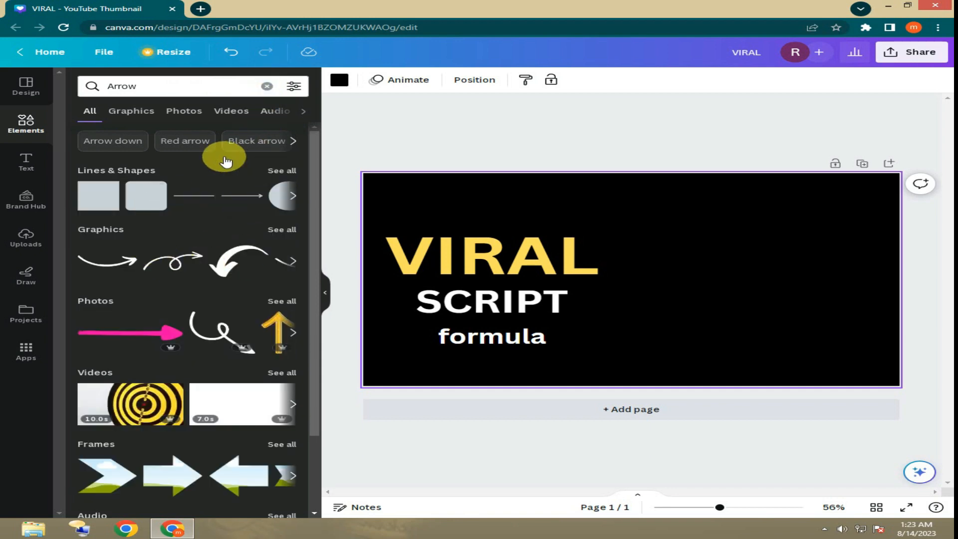
{"action": "left_click", "coordinate": [277, 172]}
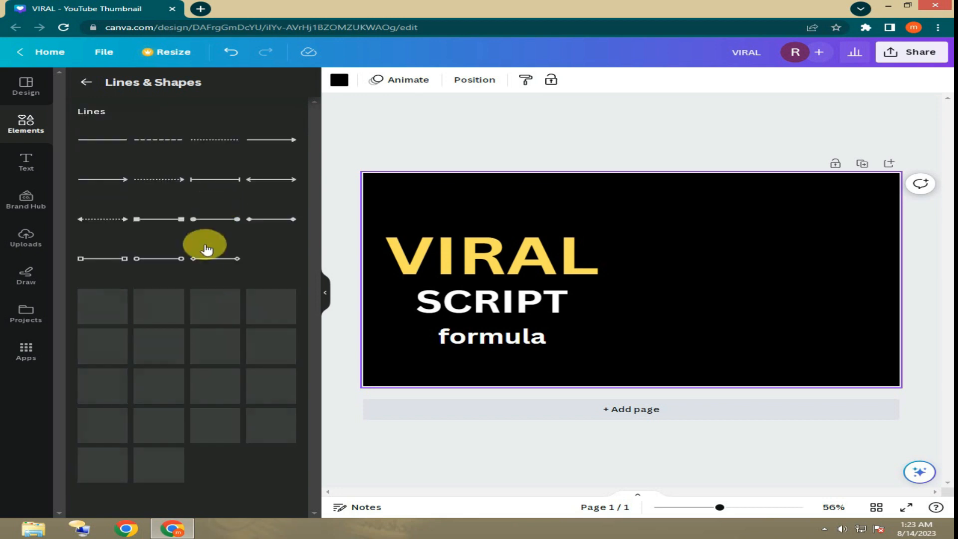
{"action": "scroll", "coordinate": [221, 331], "scroll_direction": "down", "scroll_amount": 5}
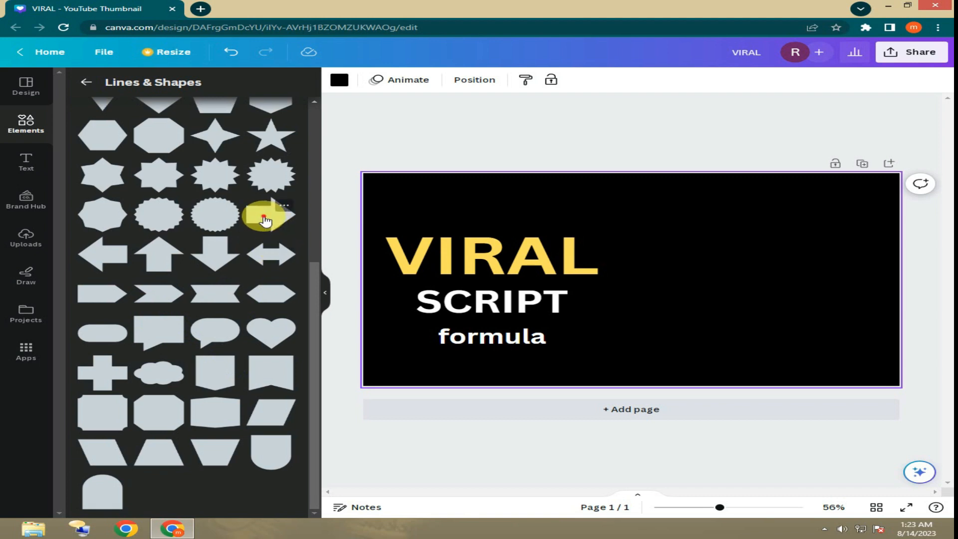
{"action": "left_click_drag", "start_coordinate": [654, 271], "coordinate": [772, 280]}
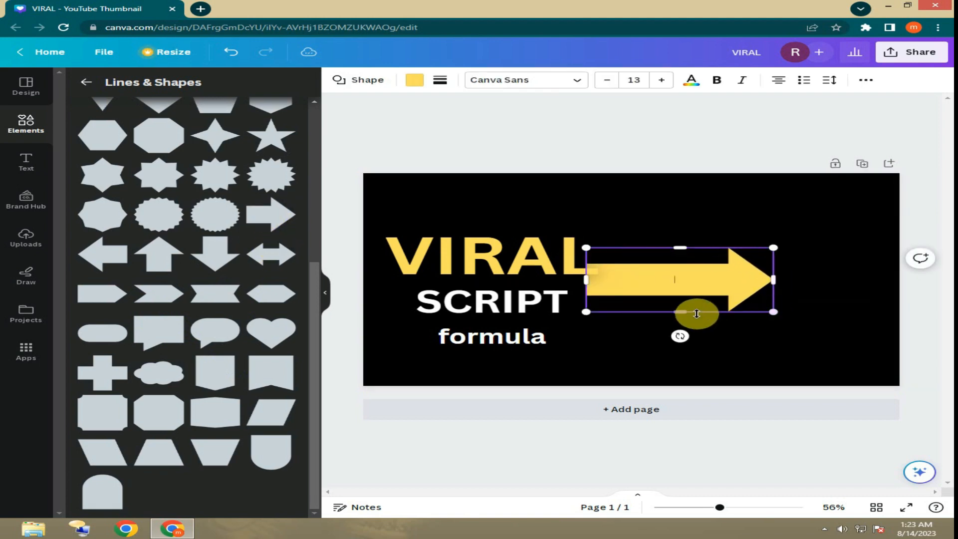
- Make the arrow thinner and smaller, and position it just below the end of VIRAL
{"action": "left_click_drag", "start_coordinate": [696, 306], "coordinate": [695, 293]}
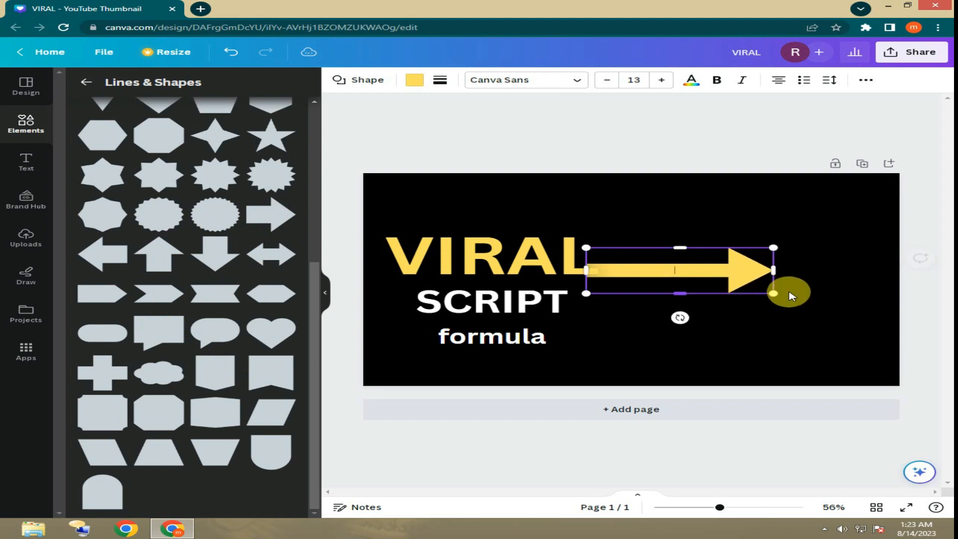
{"action": "left_click_drag", "start_coordinate": [773, 294], "coordinate": [730, 283]}
{"action": "left_click_drag", "start_coordinate": [672, 287], "coordinate": [673, 302]}
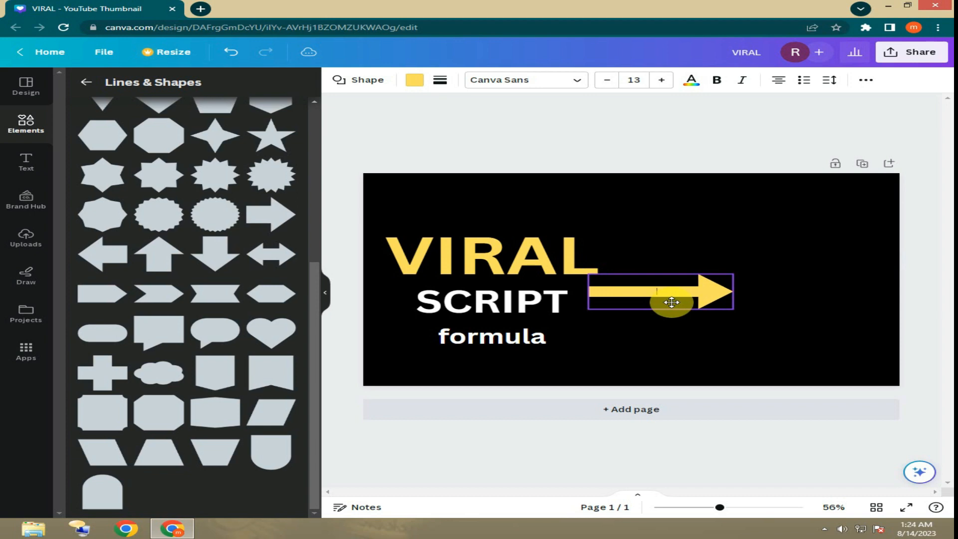
- Try white, light green and several gradient fills on the arrow, ending with the yellow-to-orange gradient
{"action": "left_click", "coordinate": [414, 83]}
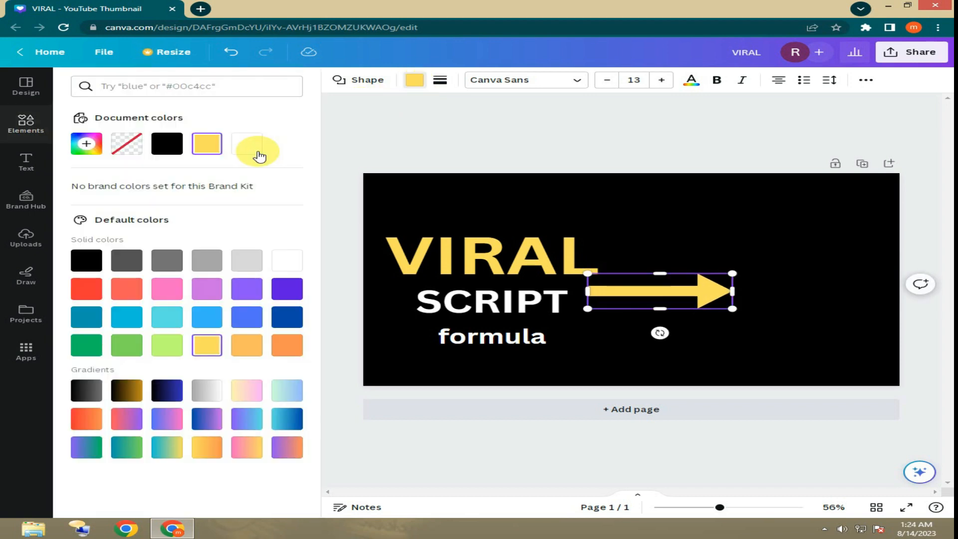
{"action": "left_click", "coordinate": [255, 151]}
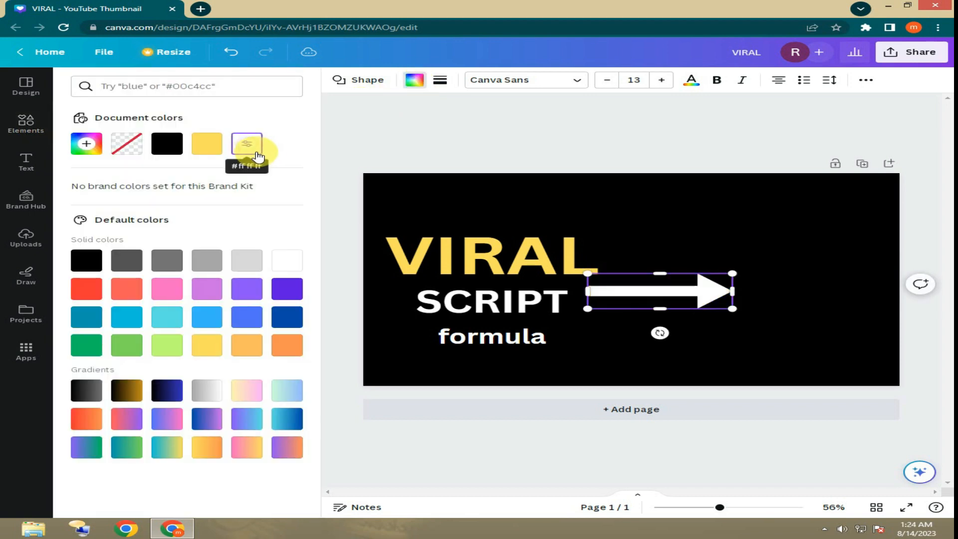
{"action": "left_click", "coordinate": [167, 350]}
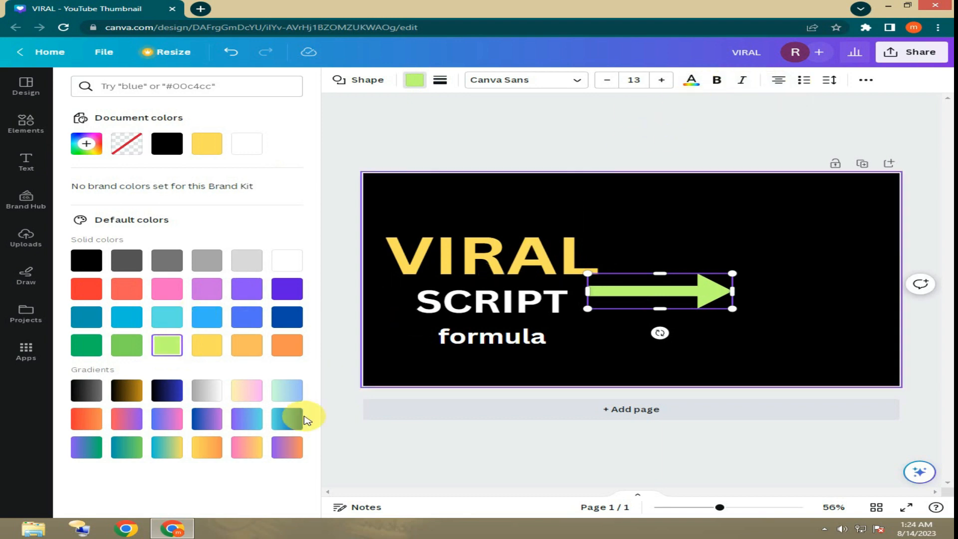
{"action": "left_click", "coordinate": [179, 452]}
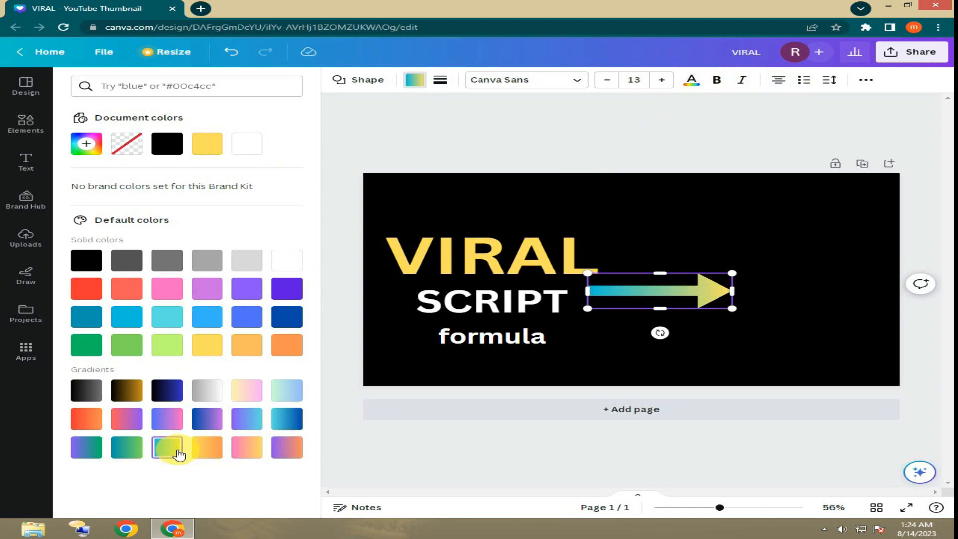
{"action": "left_click", "coordinate": [130, 452]}
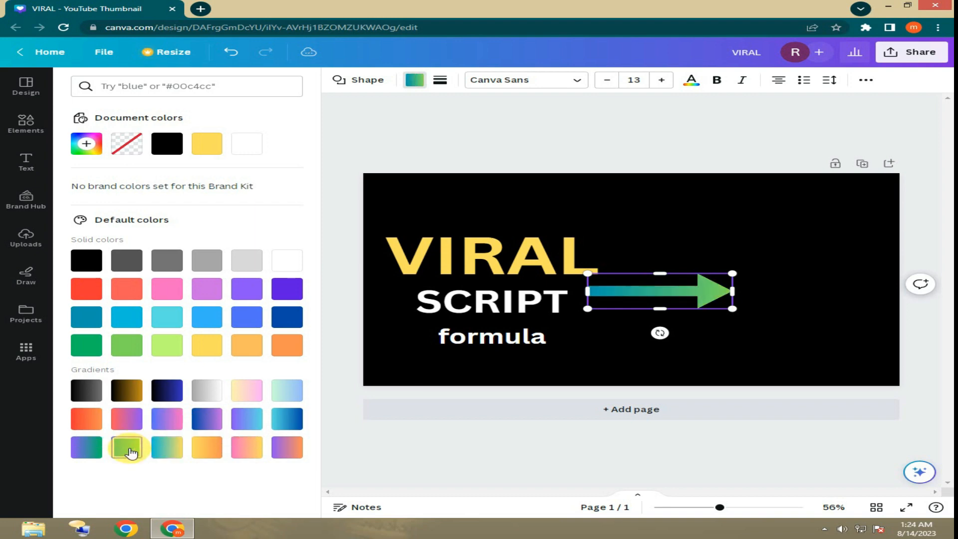
{"action": "left_click", "coordinate": [208, 399]}
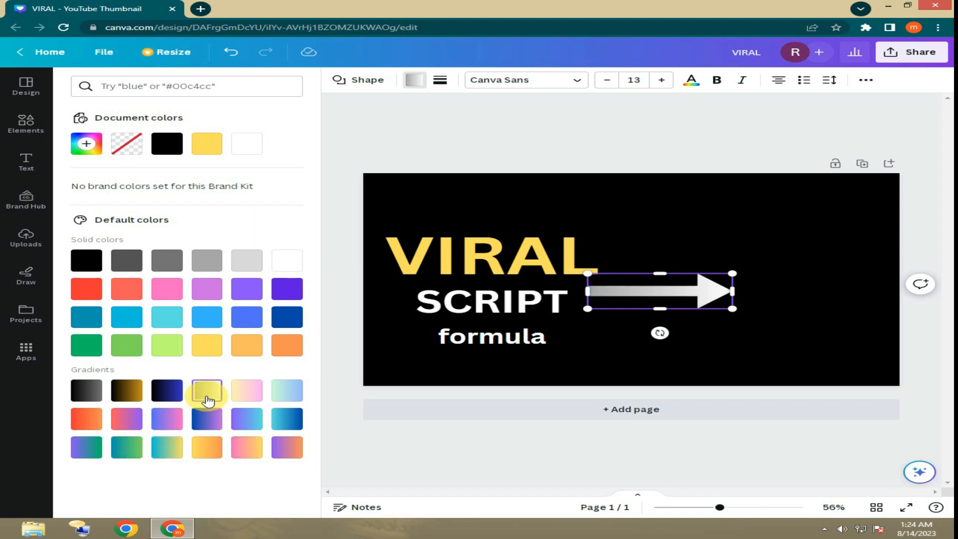
{"action": "left_click", "coordinate": [279, 393]}
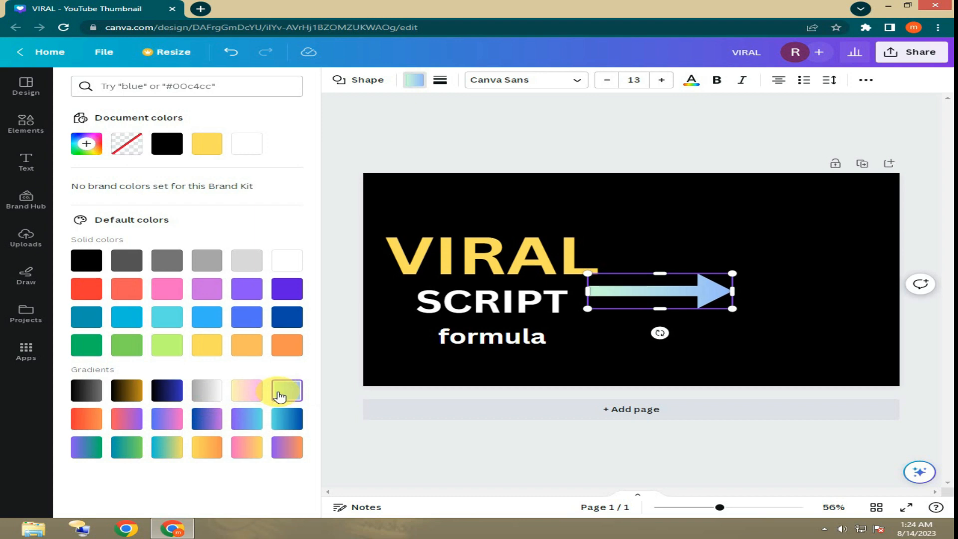
{"action": "left_click", "coordinate": [213, 453]}
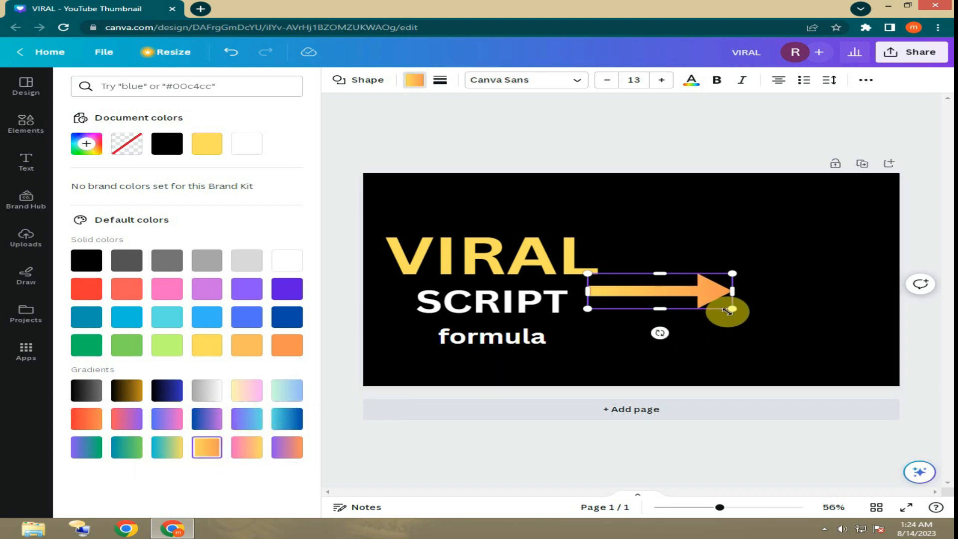
- Shrink the arrow slightly and move it to the right of SCRIPT
{"action": "left_click_drag", "start_coordinate": [716, 307], "coordinate": [709, 302]}
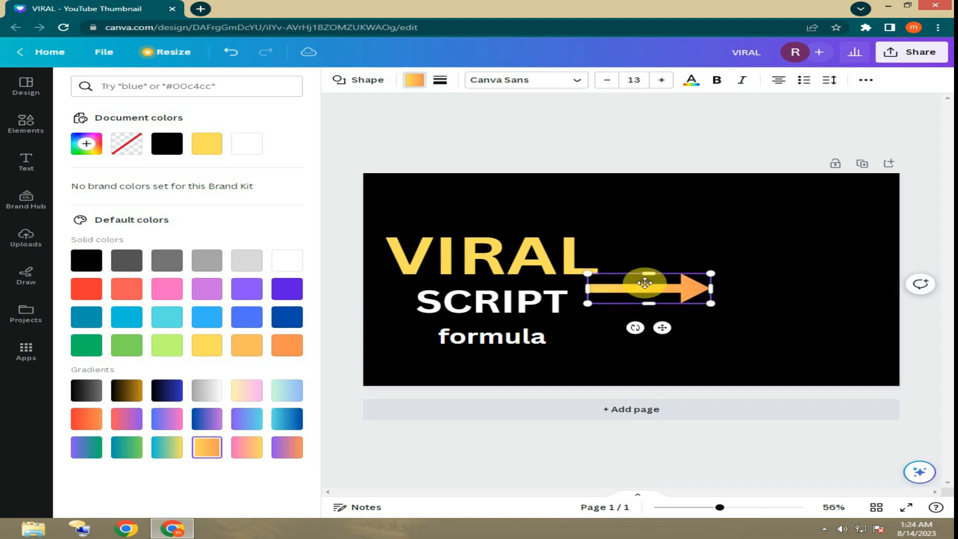
{"action": "left_click_drag", "start_coordinate": [644, 282], "coordinate": [629, 304]}
{"action": "left_click", "coordinate": [771, 291]}
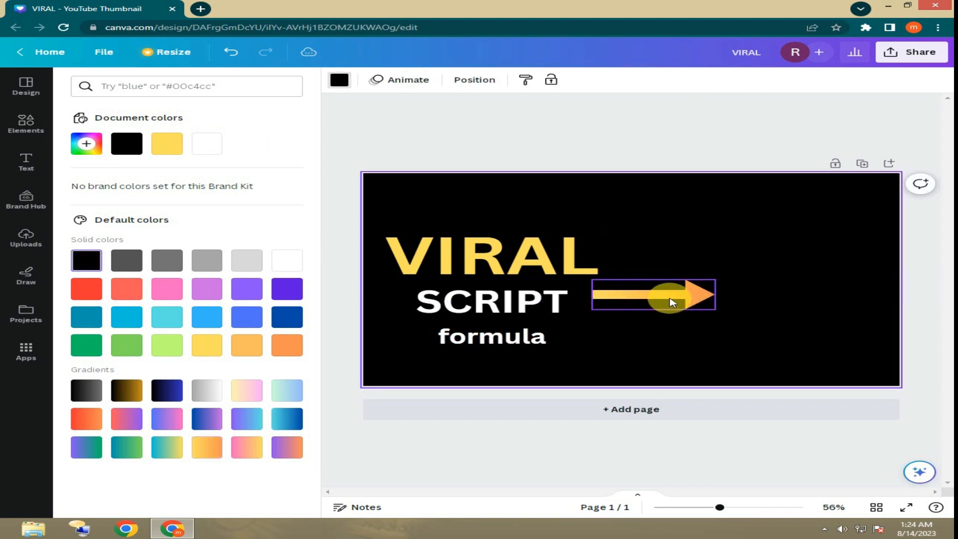
- Fill the arrow with the solid light green default color
{"action": "left_click", "coordinate": [626, 292]}
{"action": "left_click", "coordinate": [167, 346]}
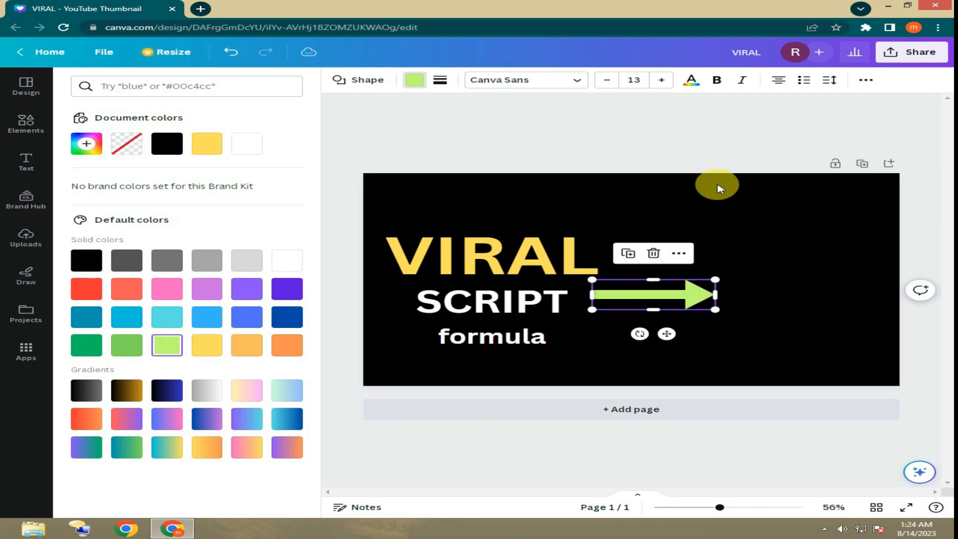
{"action": "left_click", "coordinate": [614, 194]}
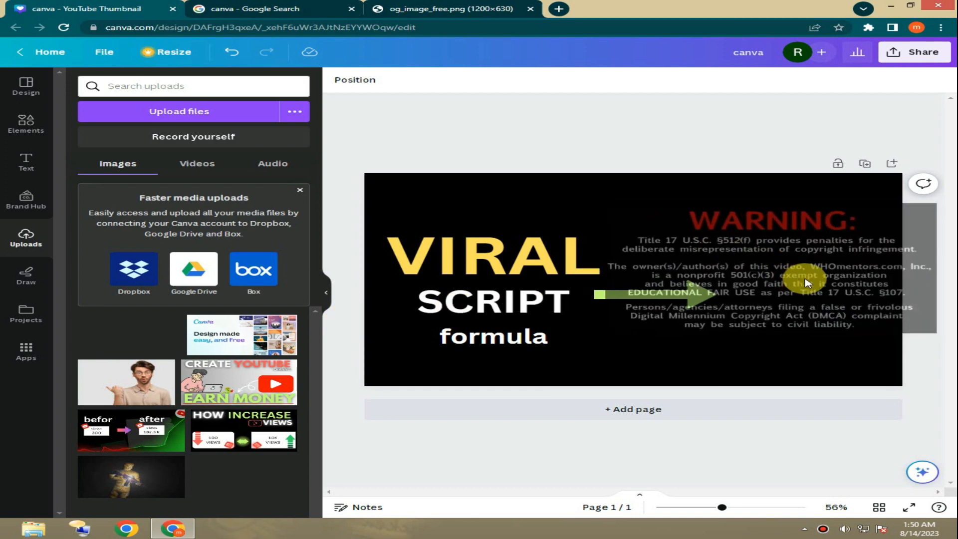
- Place the uploaded WARNING image on the page, shrink it, and move it to the right of the title
{"action": "left_click_drag", "start_coordinate": [805, 279], "coordinate": [804, 279]}
{"action": "left_click_drag", "start_coordinate": [701, 265], "coordinate": [579, 251]}
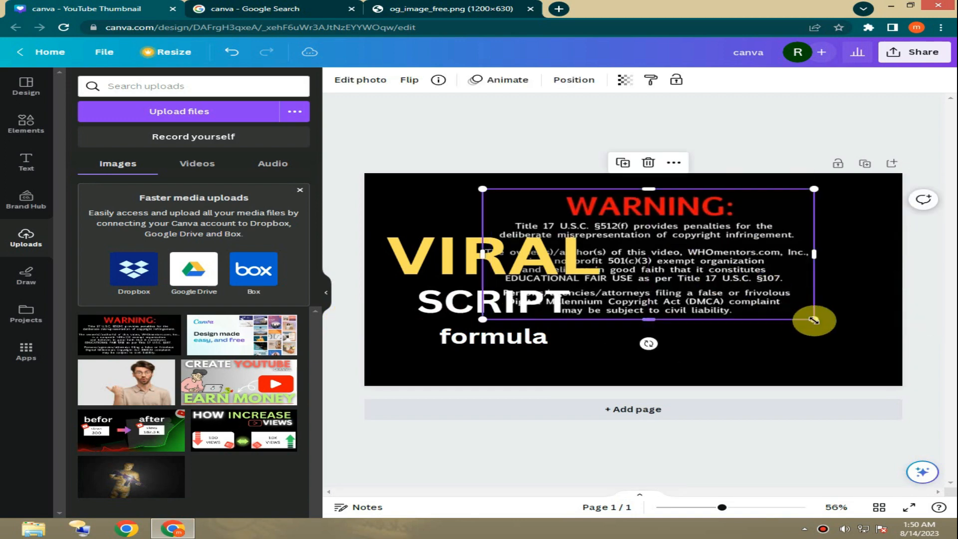
{"action": "left_click_drag", "start_coordinate": [813, 320], "coordinate": [713, 280]}
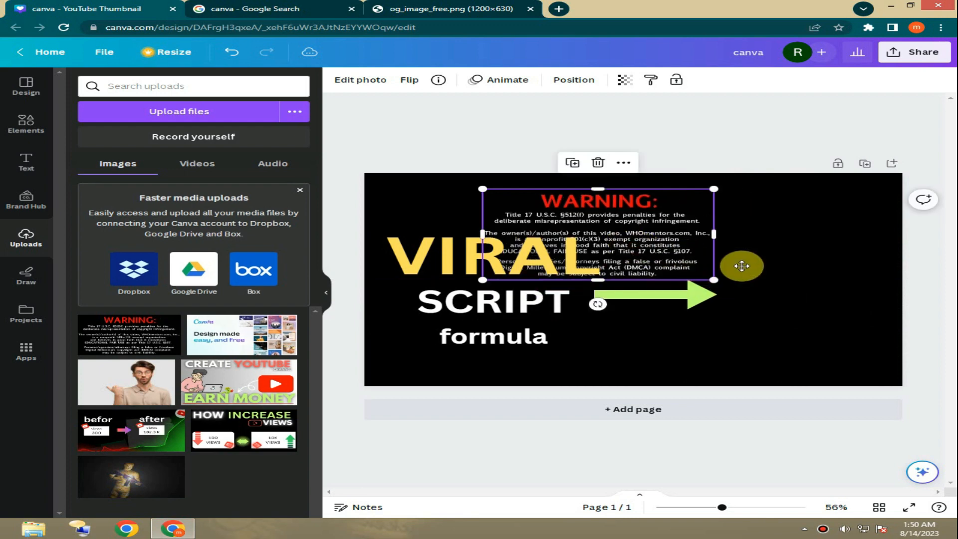
{"action": "left_click_drag", "start_coordinate": [632, 242], "coordinate": [732, 342]}
{"action": "left_click_drag", "start_coordinate": [784, 331], "coordinate": [742, 264]}
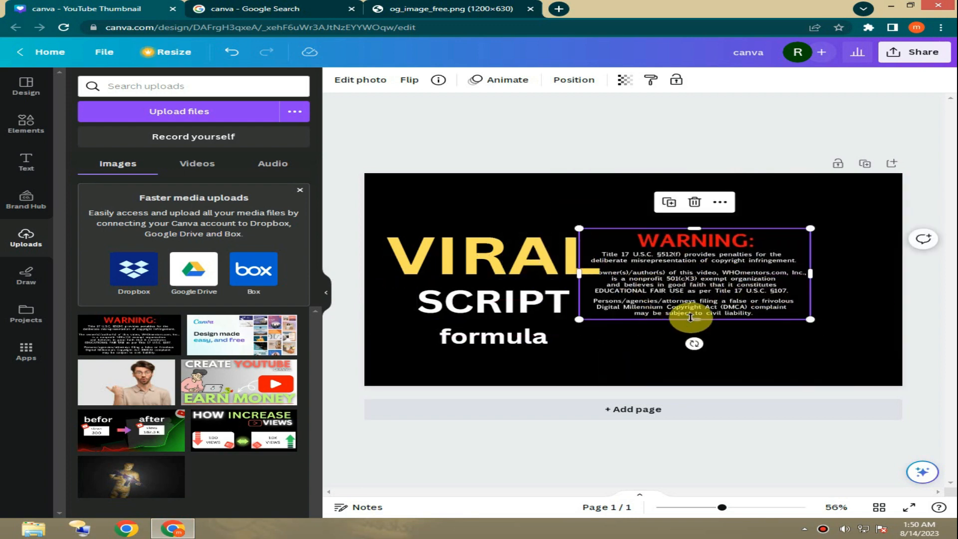
- Crop a sliver off the WARNING image's bottom edge, then scale it down and move it against the page's right edge
{"action": "mouse_move", "coordinate": [694, 320]}
{"action": "left_mouse_down"}
{"action": "mouse_move", "coordinate": [695, 342]}
{"action": "mouse_move", "coordinate": [689, 314]}
{"action": "left_mouse_up"}
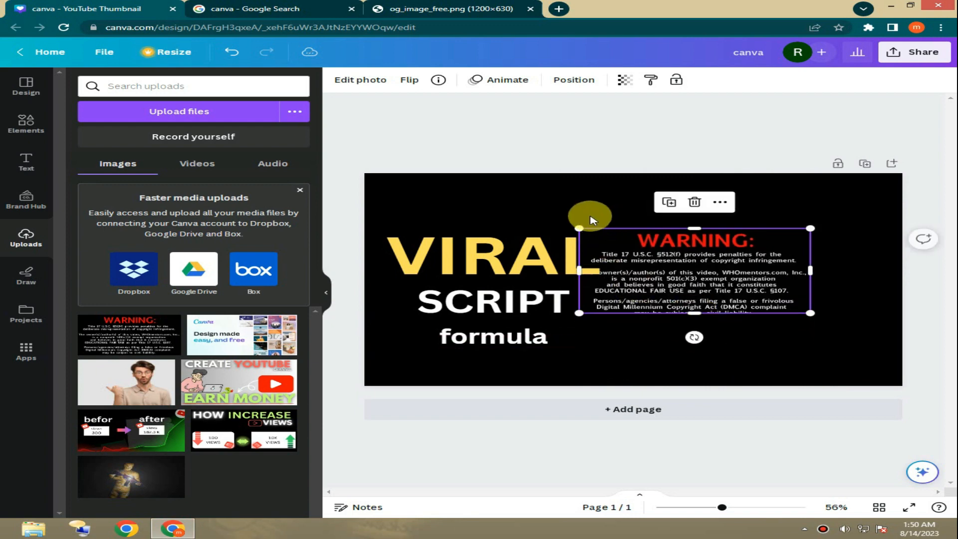
{"action": "left_click_drag", "start_coordinate": [578, 229], "coordinate": [632, 252]}
{"action": "left_click_drag", "start_coordinate": [684, 284], "coordinate": [765, 288]}
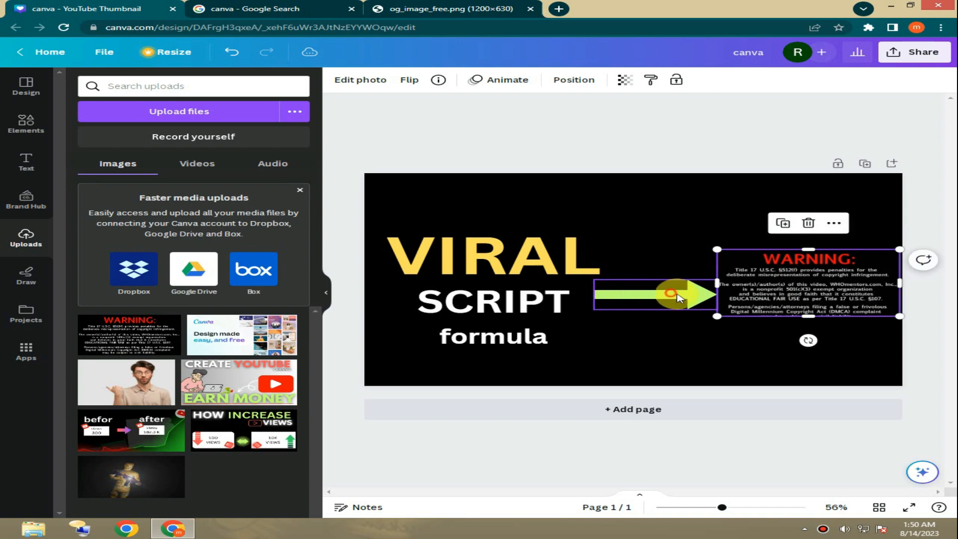
- Shorten the gap between SCRIPT and a smaller arrow, and nudge the WARNING image slightly left and down
{"action": "left_click", "coordinate": [710, 308]}
{"action": "left_click_drag", "start_coordinate": [719, 312], "coordinate": [643, 300]}
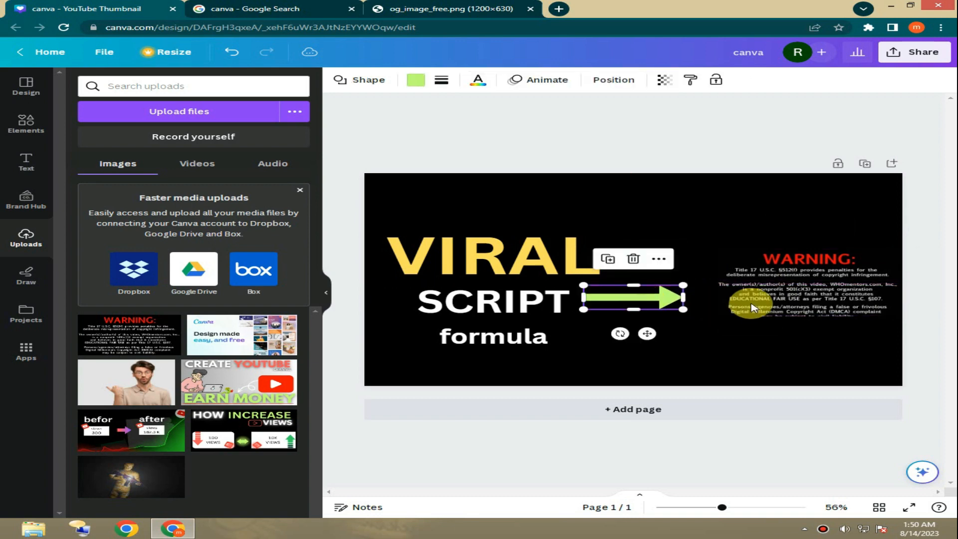
{"action": "left_click_drag", "start_coordinate": [787, 294], "coordinate": [778, 301]}
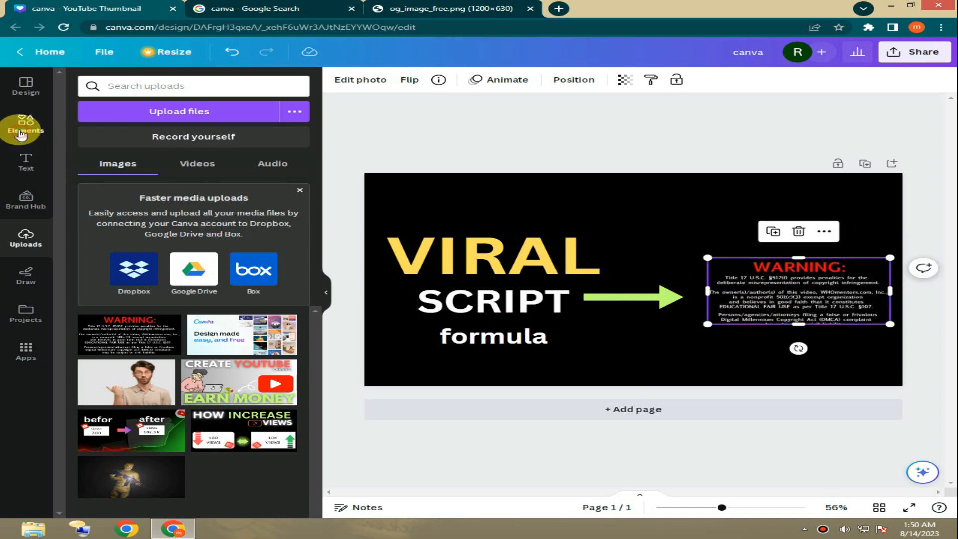
- Add a square shape and stretch it into a light green rectangle covering the WARNING image
{"action": "left_click", "coordinate": [24, 123]}
{"action": "left_click", "coordinate": [99, 242]}
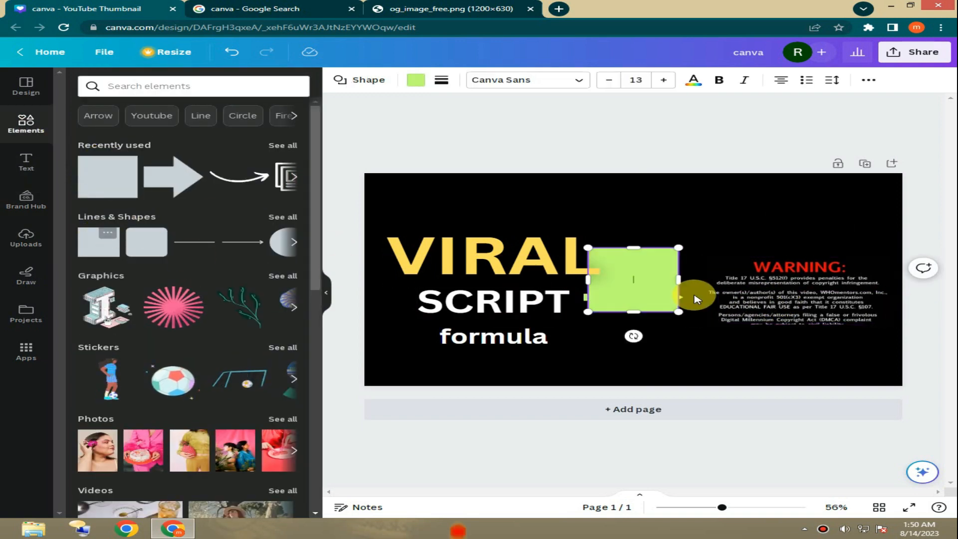
{"action": "left_click_drag", "start_coordinate": [678, 281], "coordinate": [734, 281]}
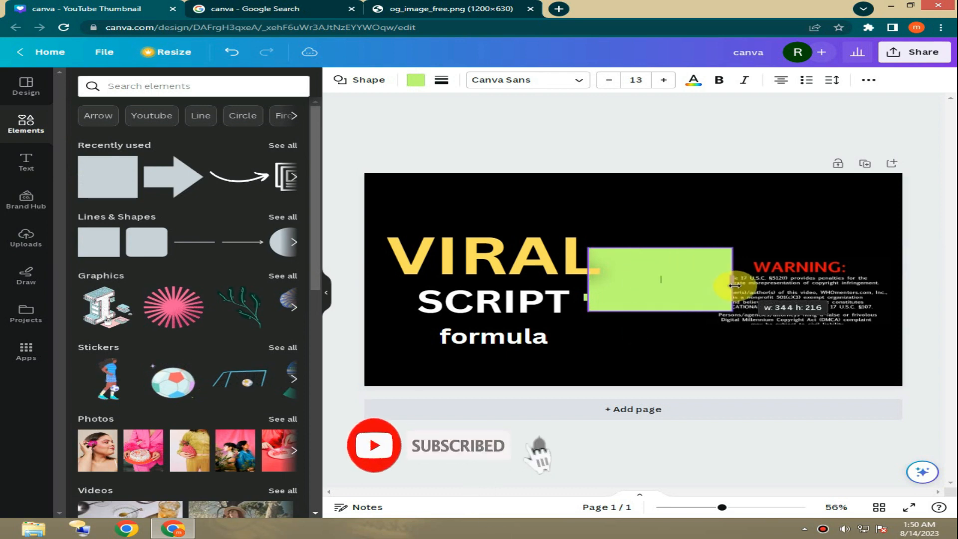
{"action": "left_click_drag", "start_coordinate": [754, 321], "coordinate": [840, 306]}
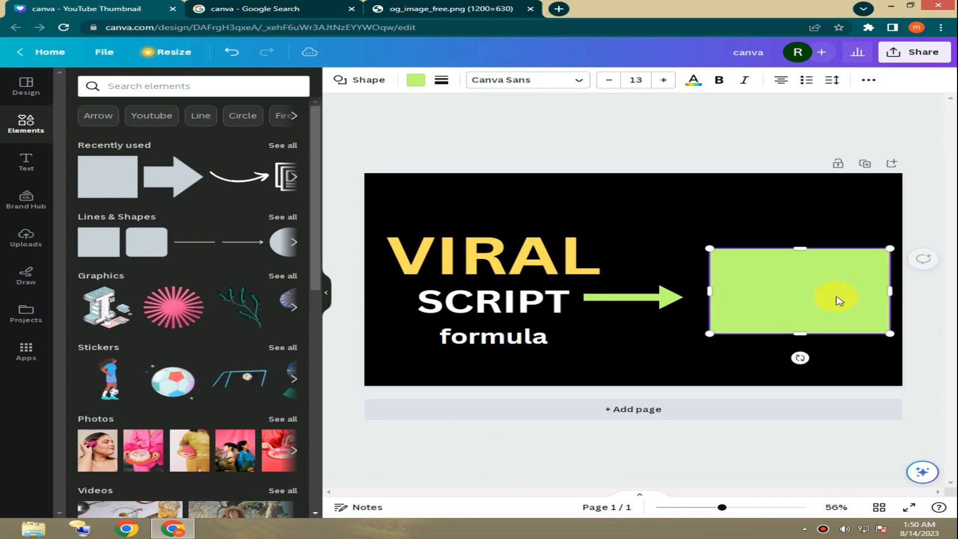
- Send the light green rectangle to the back, behind the WARNING image
{"action": "right_click", "coordinate": [836, 298]}
{"action": "left_click", "coordinate": [807, 273]}
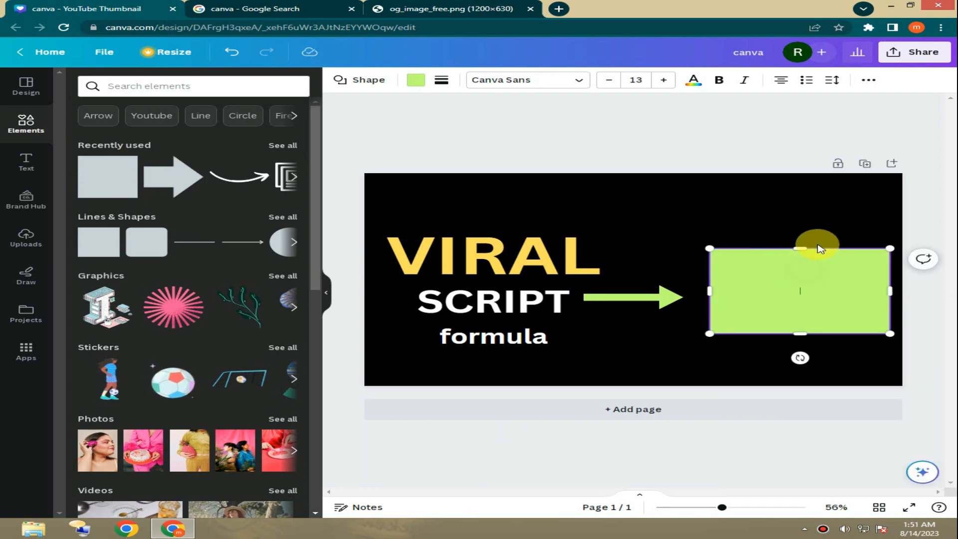
{"action": "left_click", "coordinate": [713, 381]}
{"action": "left_click", "coordinate": [830, 261]}
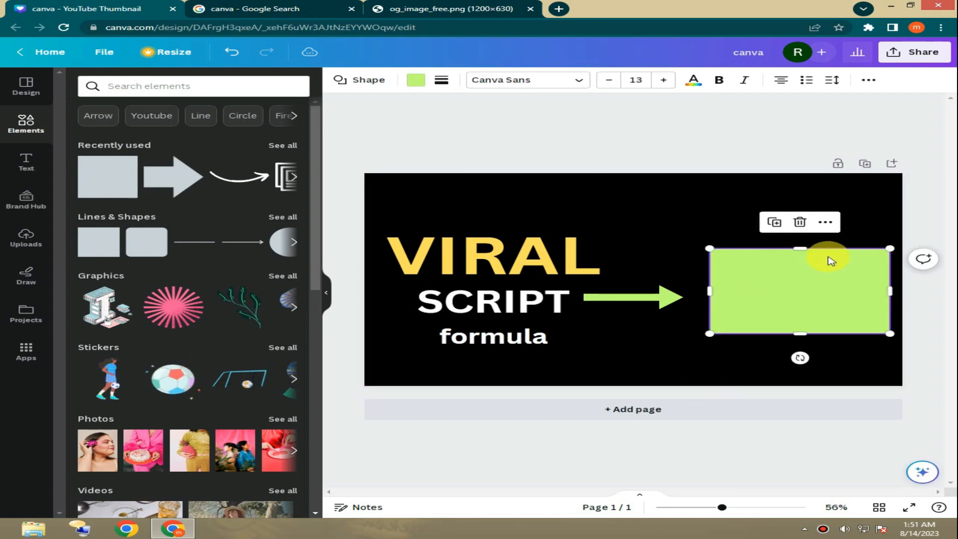
{"action": "left_click", "coordinate": [832, 218]}
{"action": "mouse_move", "coordinate": [820, 232]}
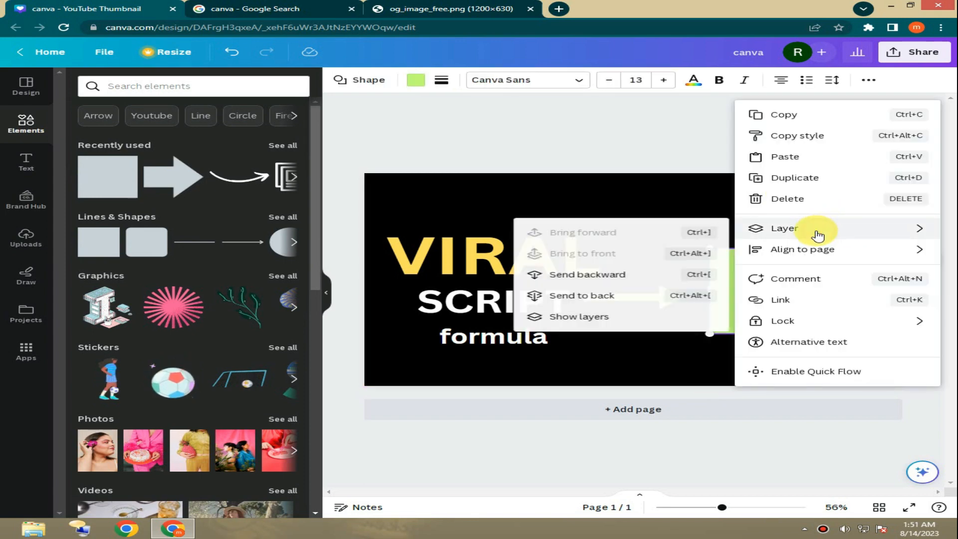
{"action": "left_click", "coordinate": [611, 296]}
- Shrink the WARNING image slightly and center it on the green rectangle so the rectangle frames it
{"action": "left_click", "coordinate": [859, 322]}
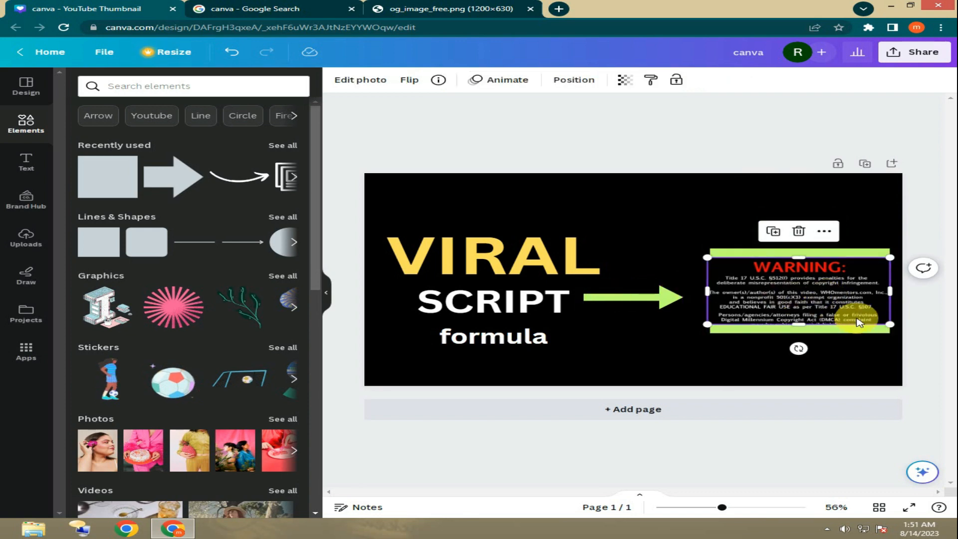
{"action": "left_click_drag", "start_coordinate": [888, 325], "coordinate": [881, 322]}
{"action": "left_click_drag", "start_coordinate": [802, 299], "coordinate": [809, 305]}
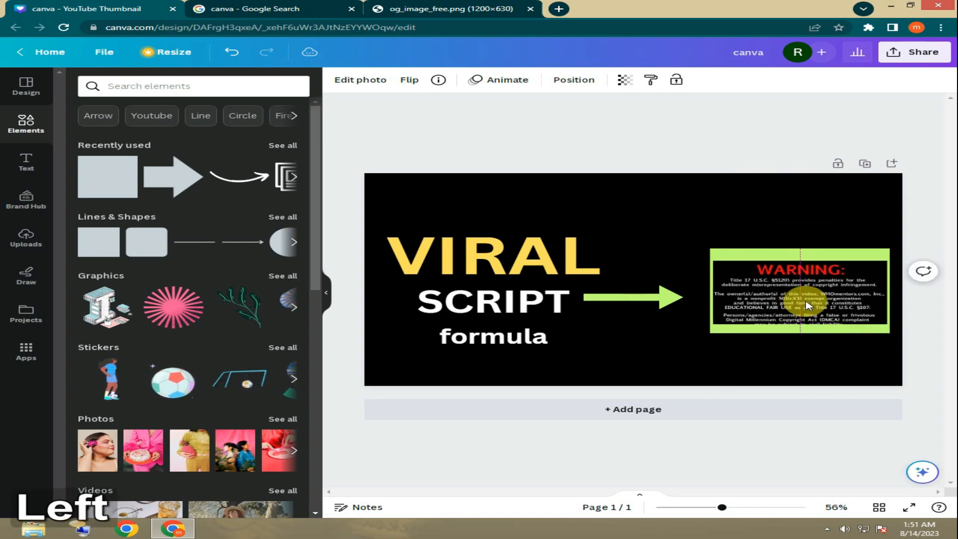
- Trim the green rectangle's top and bottom to a thin frame around the WARNING image, nudging it slightly into alignment
{"action": "left_click", "coordinate": [796, 332]}
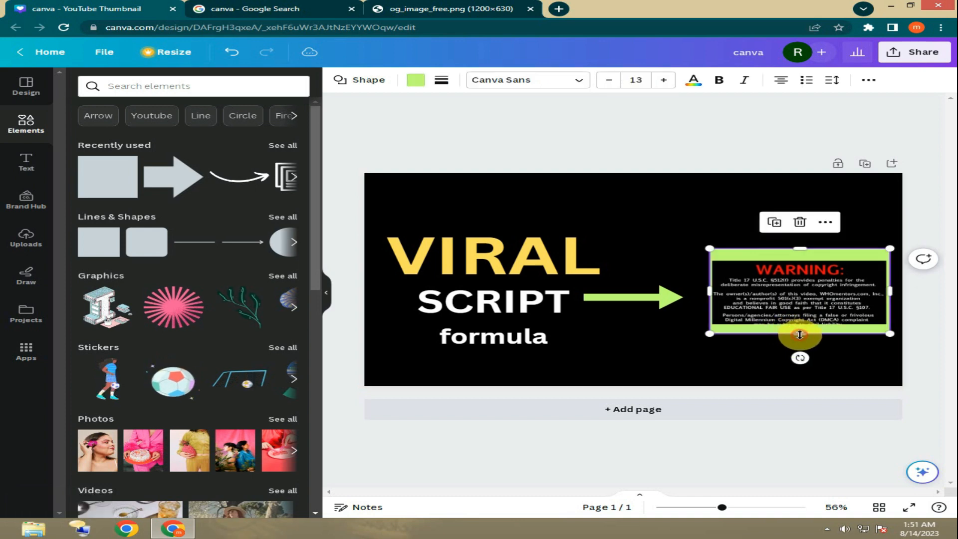
{"action": "left_click_drag", "start_coordinate": [800, 333], "coordinate": [798, 327]}
{"action": "key", "text": "Down"}
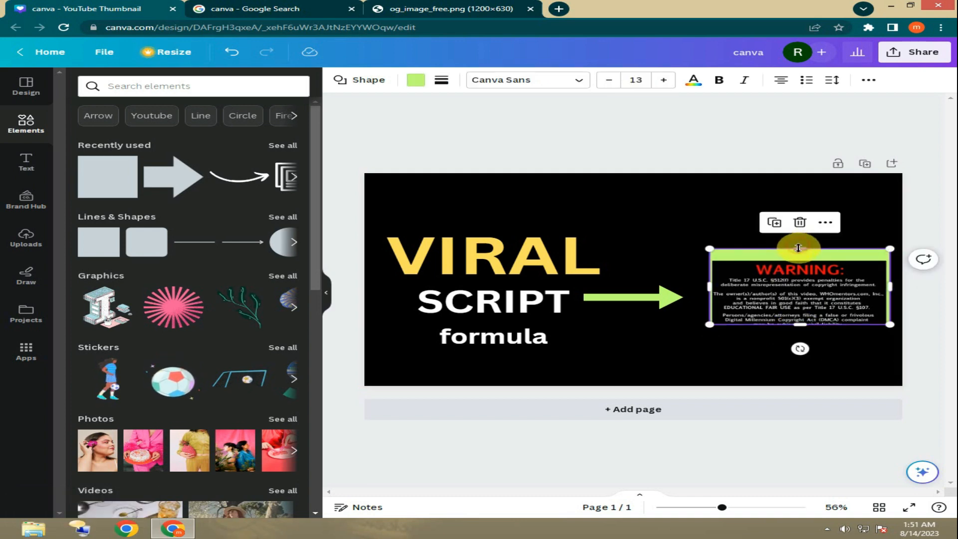
{"action": "left_click_drag", "start_coordinate": [798, 248], "coordinate": [801, 236]}
{"action": "key", "text": "Down"}
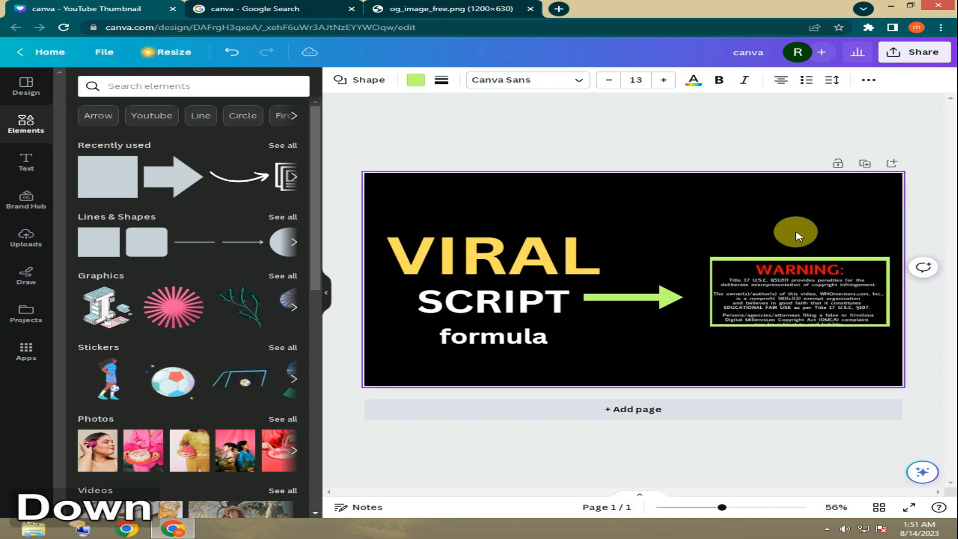
{"action": "key", "text": "Left"}
{"action": "key", "text": "Down"}
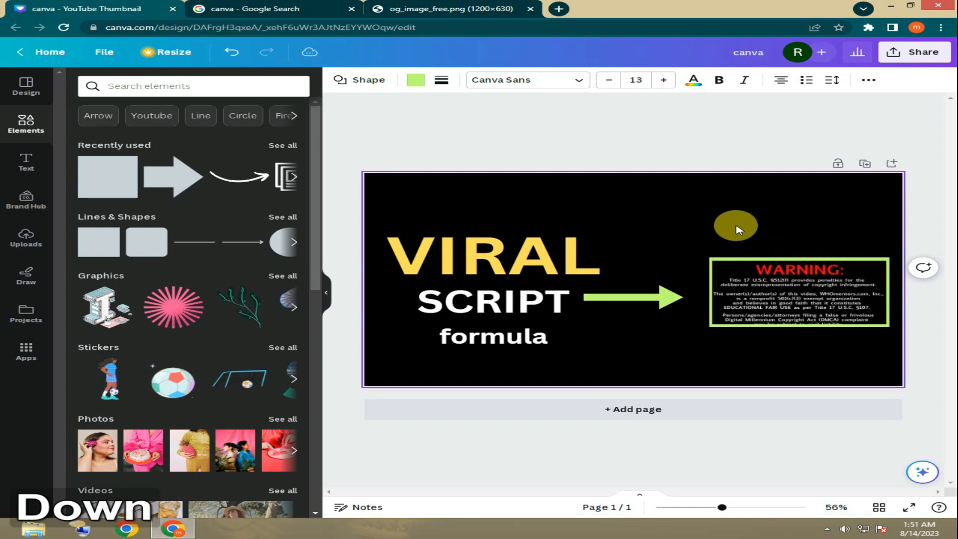
- Change the frame rectangle behind the WARNING image to red, after trying yellow
{"action": "left_click", "coordinate": [414, 80]}
{"action": "left_click", "coordinate": [243, 157]}
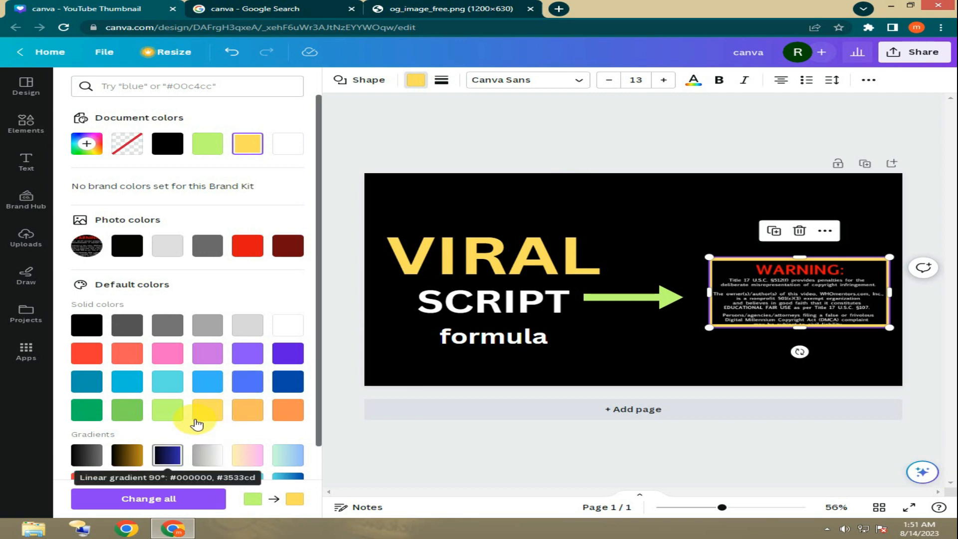
{"action": "left_click", "coordinate": [77, 355]}
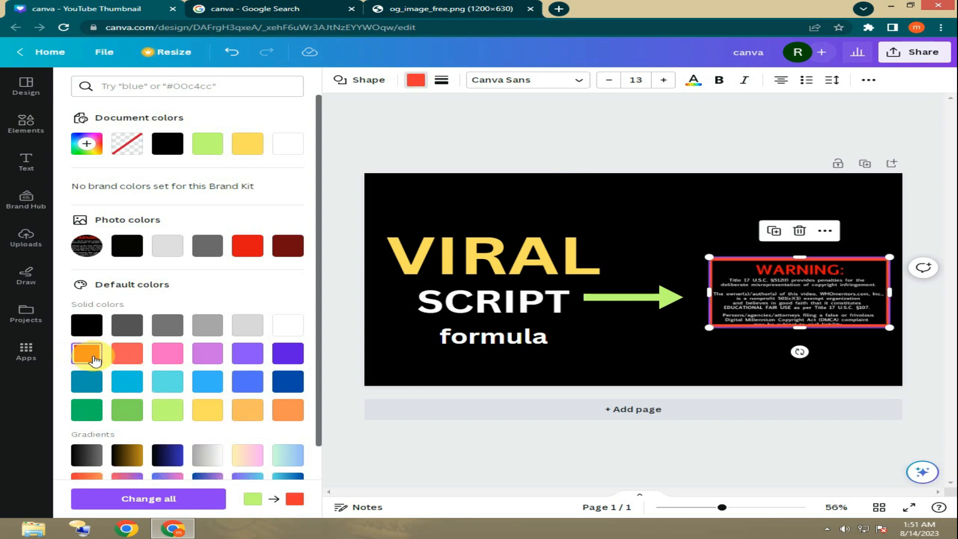
{"action": "left_click", "coordinate": [673, 218]}
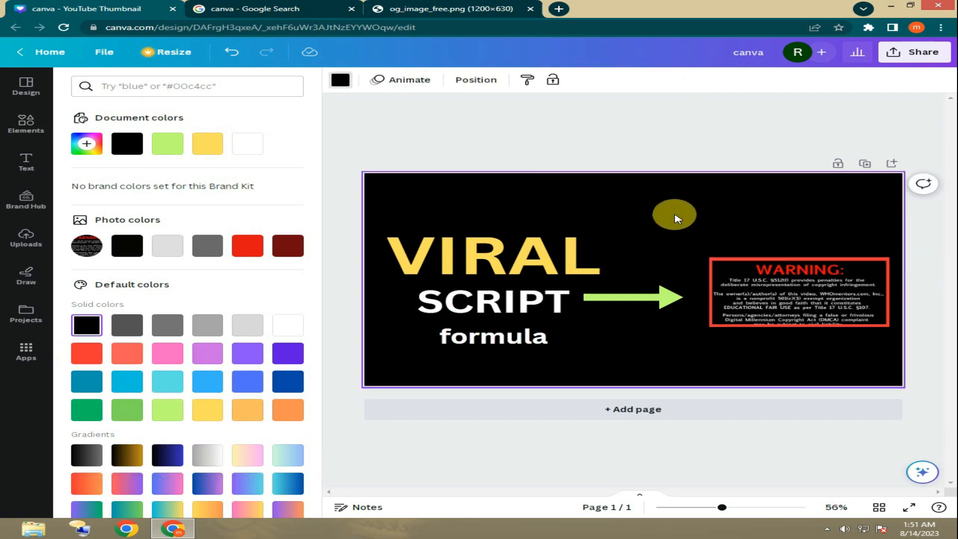
- Find graphics for the suggested term Youtube and add the red play-button graphic with the black outline to the design
{"action": "left_click", "coordinate": [31, 121]}
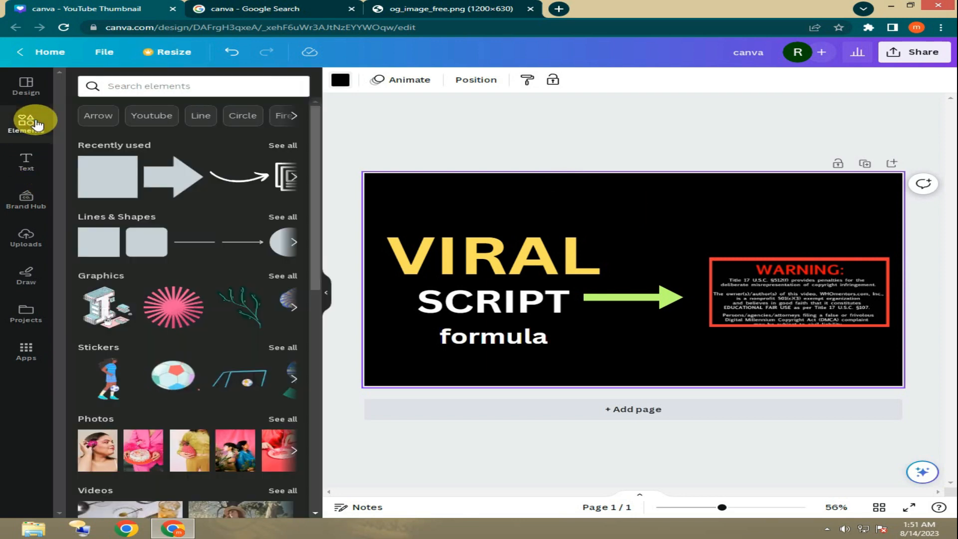
{"action": "left_click", "coordinate": [160, 119]}
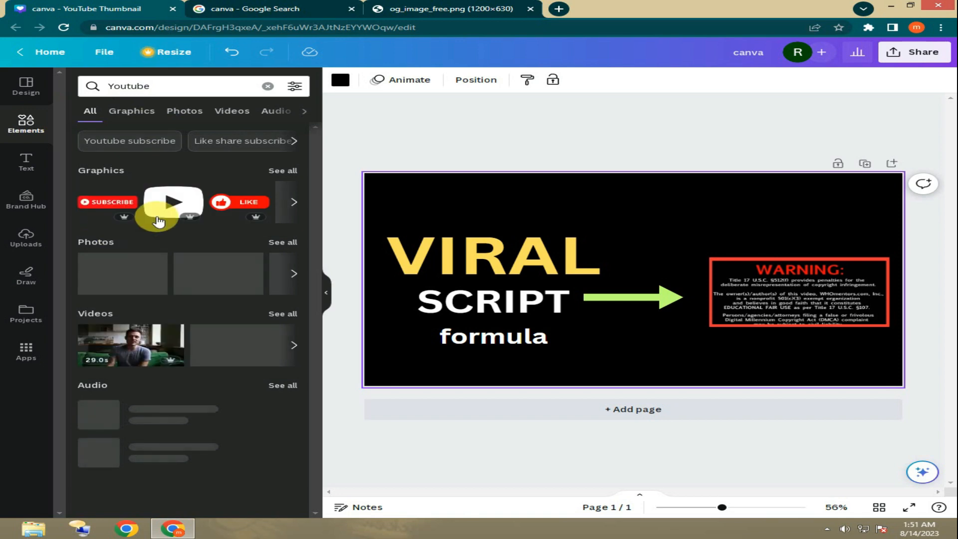
{"action": "left_click", "coordinate": [286, 171]}
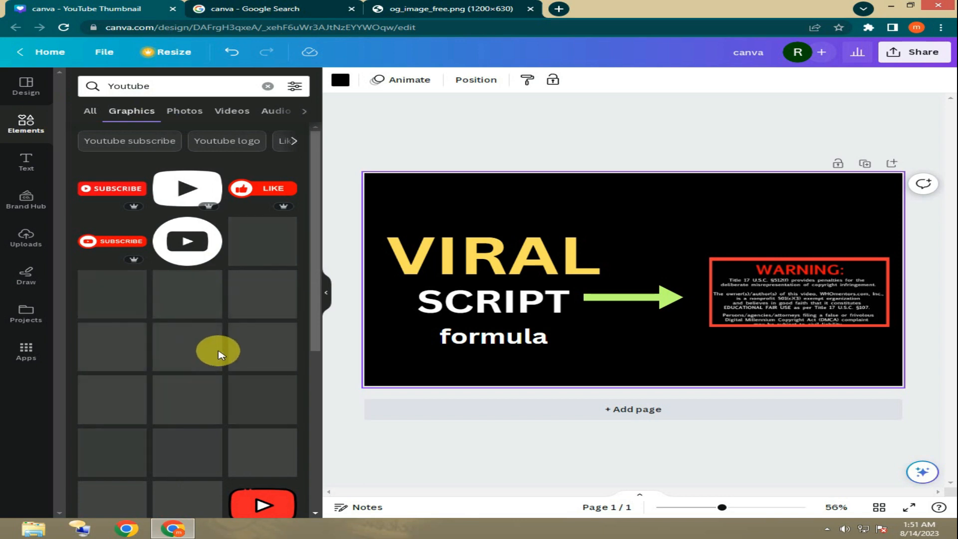
{"action": "scroll", "coordinate": [224, 359], "scroll_direction": "down", "scroll_amount": 1}
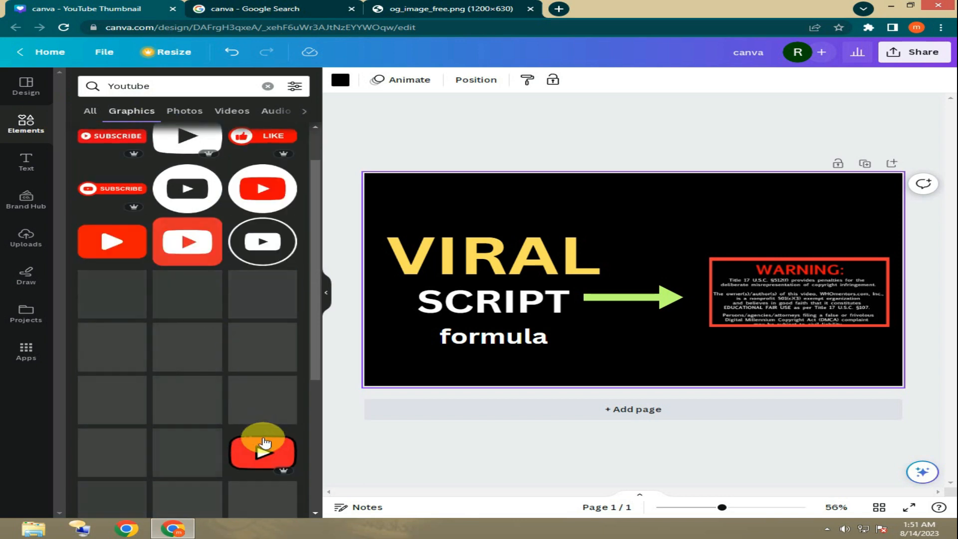
{"action": "left_click", "coordinate": [270, 457]}
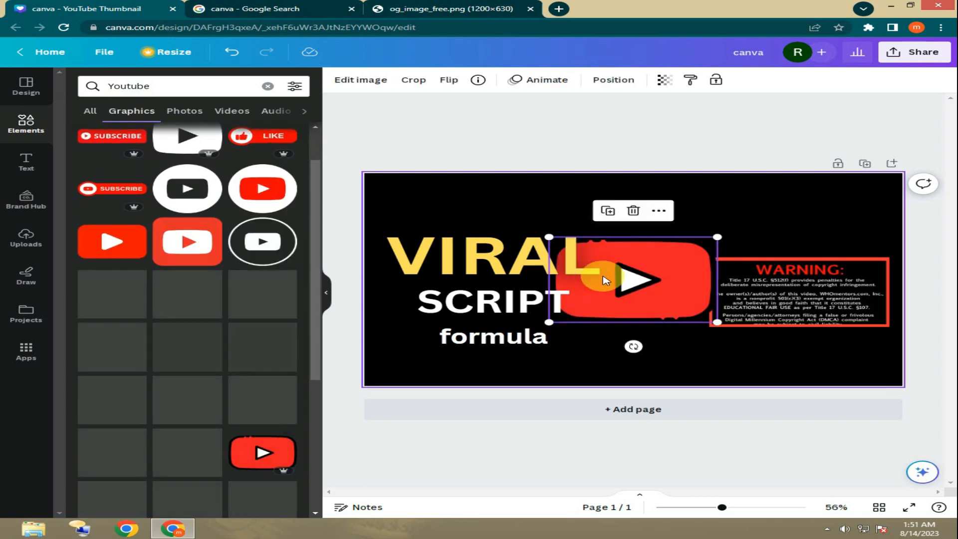
- Move the play-button graphic up and shrink it to about 220 by 158
{"action": "left_click_drag", "start_coordinate": [687, 238], "coordinate": [722, 196]}
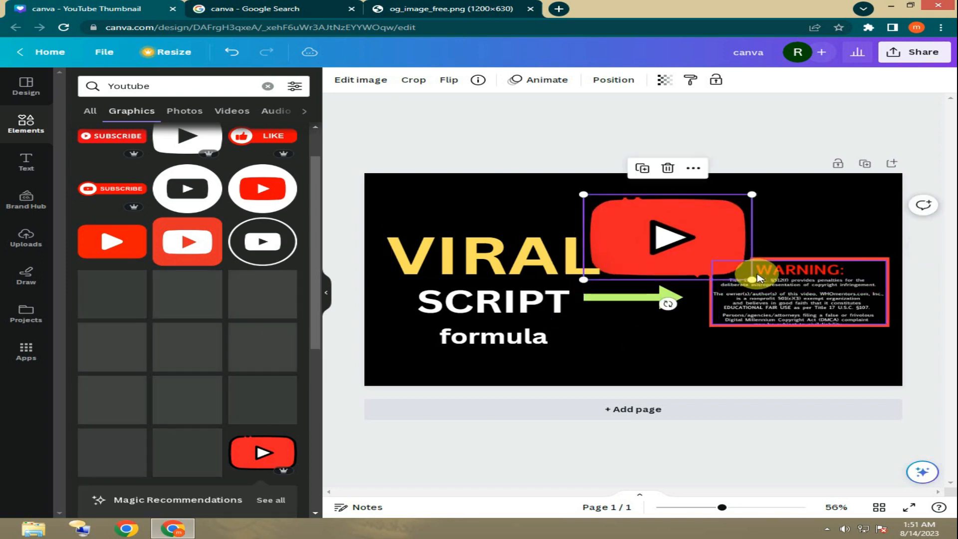
{"action": "left_click_drag", "start_coordinate": [752, 277], "coordinate": [678, 243]}
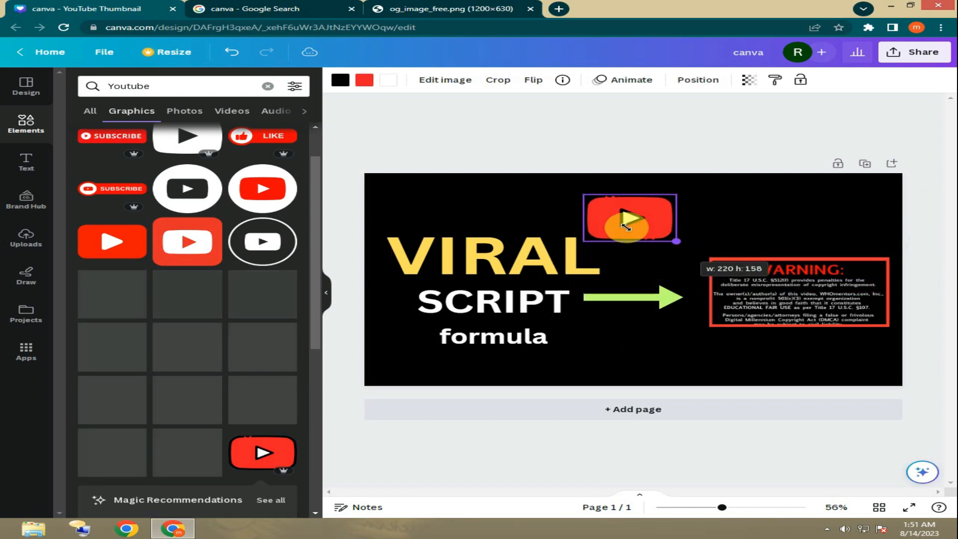
{"action": "left_click", "coordinate": [734, 250]}
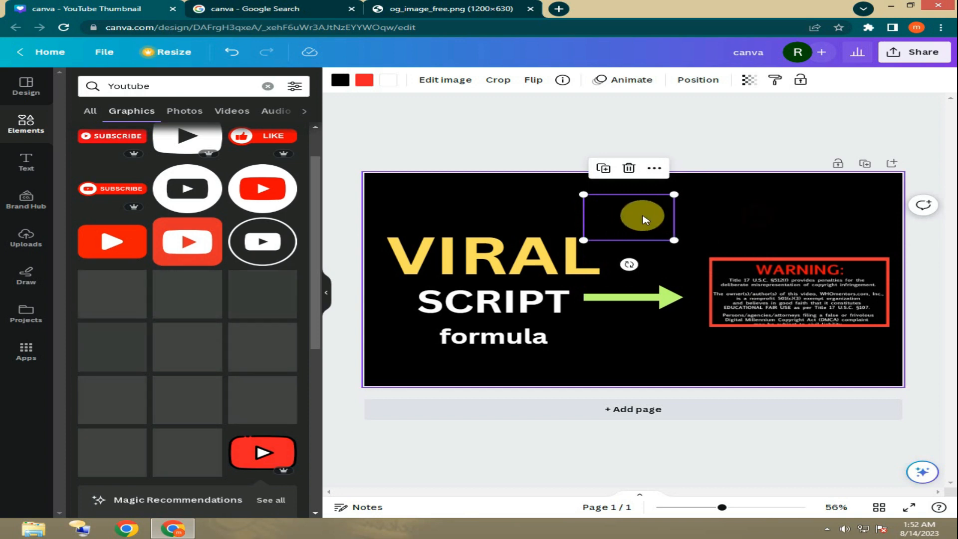
- Move the play button over the WARNING frame's upper-left corner and tilt it slightly counterclockwise
{"action": "left_click", "coordinate": [645, 198]}
{"action": "left_click_drag", "start_coordinate": [673, 218], "coordinate": [714, 247]}
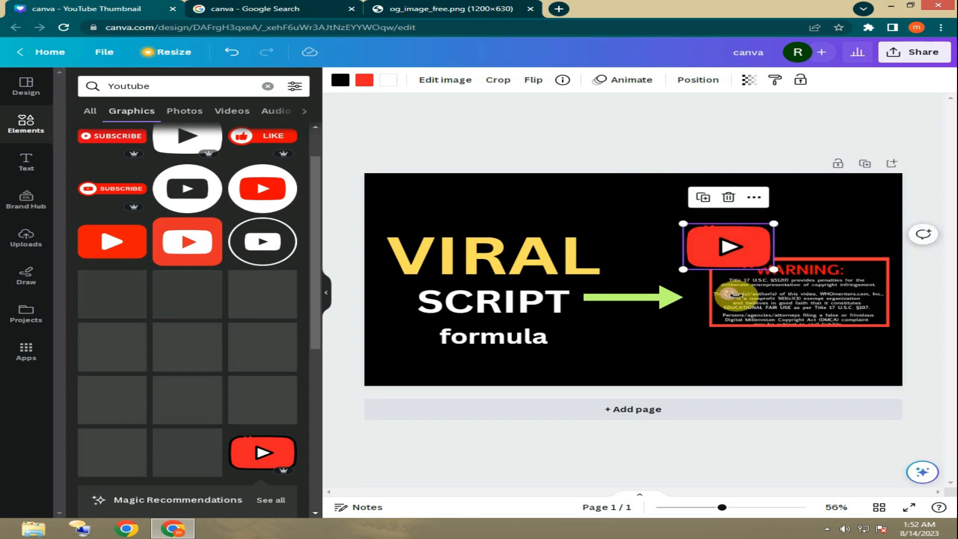
{"action": "left_click_drag", "start_coordinate": [729, 294], "coordinate": [747, 291]}
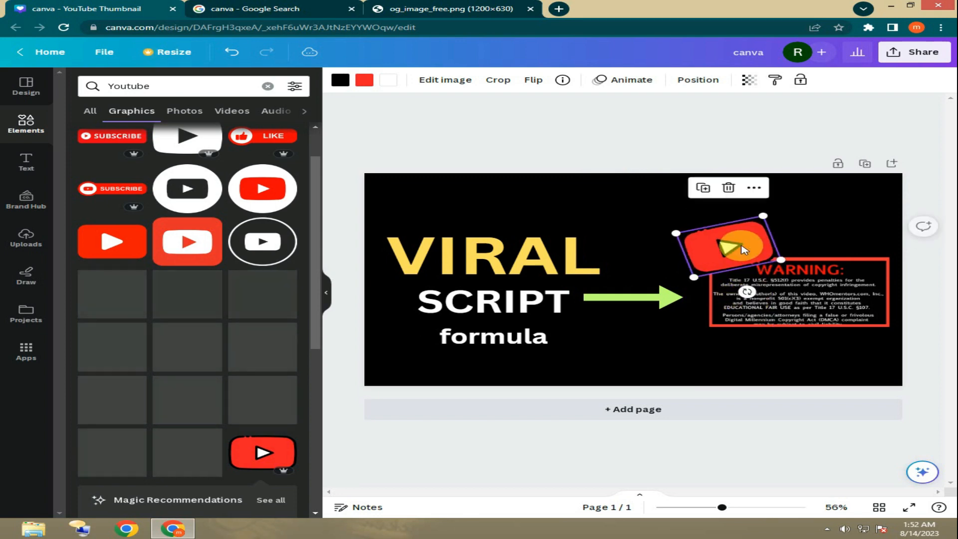
- Send the play button backward two layers so it sits behind the WARNING image and its red frame
{"action": "left_click", "coordinate": [754, 188]}
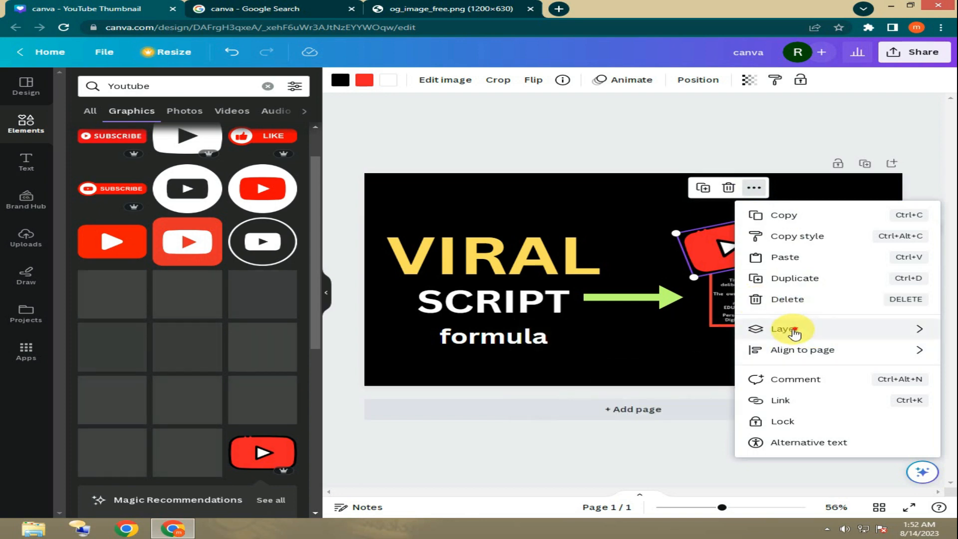
{"action": "mouse_move", "coordinate": [790, 329]}
{"action": "left_click", "coordinate": [624, 375]}
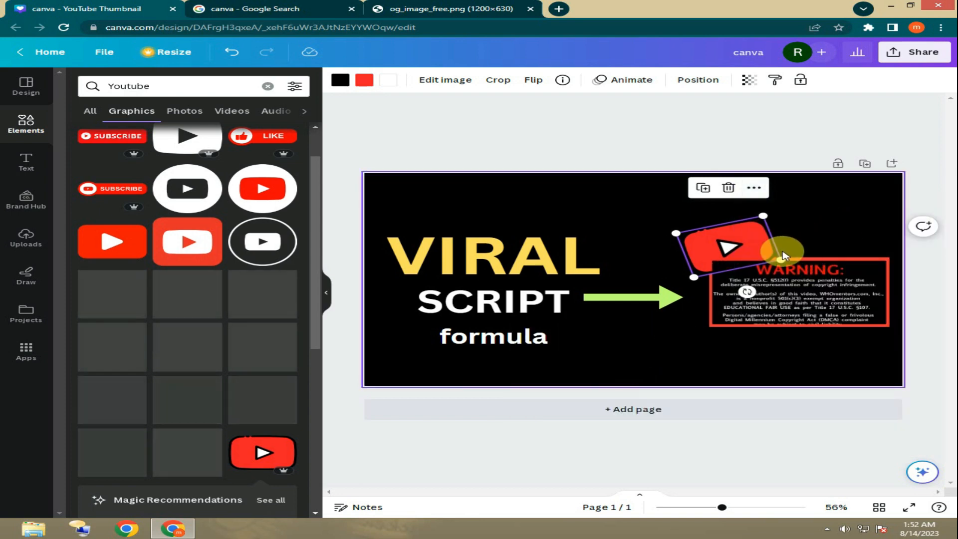
{"action": "left_click", "coordinate": [763, 195]}
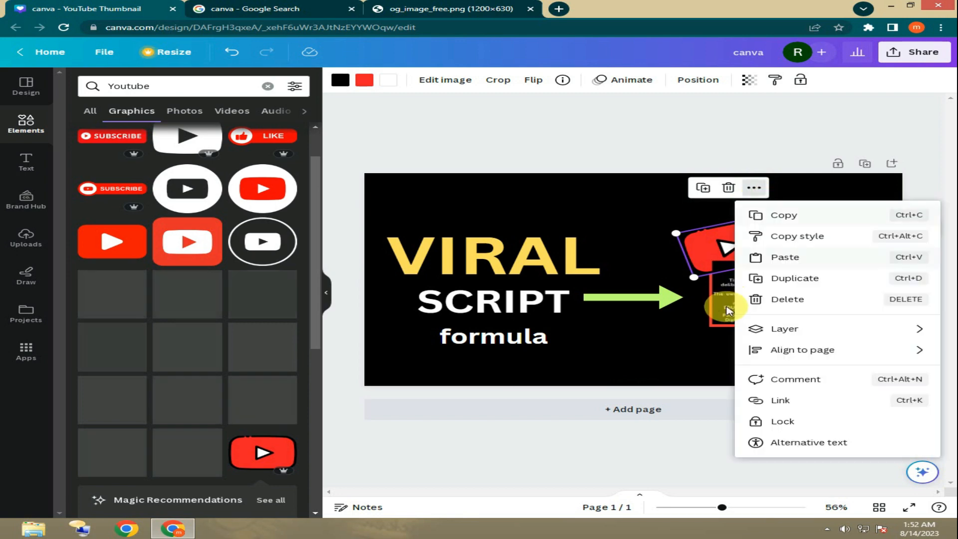
{"action": "mouse_move", "coordinate": [787, 331]}
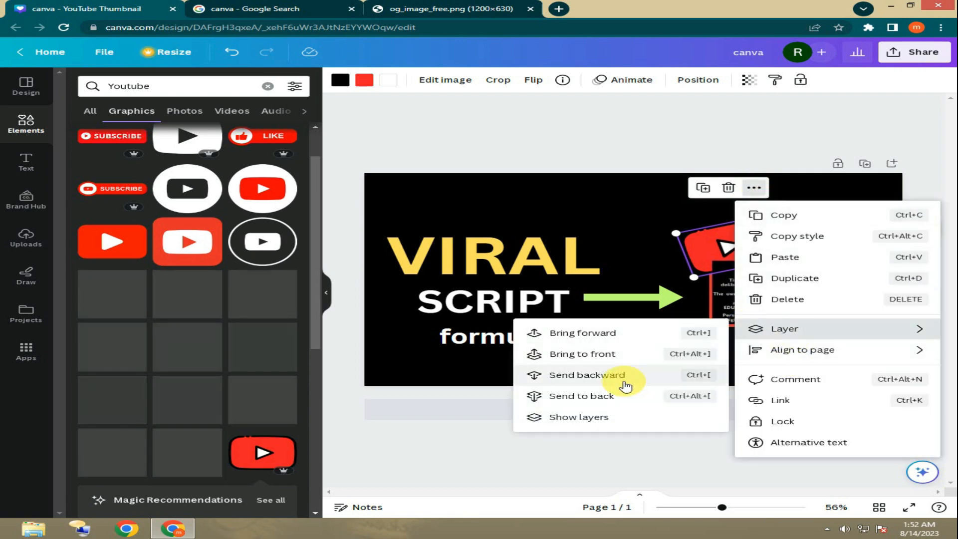
{"action": "left_click", "coordinate": [624, 384]}
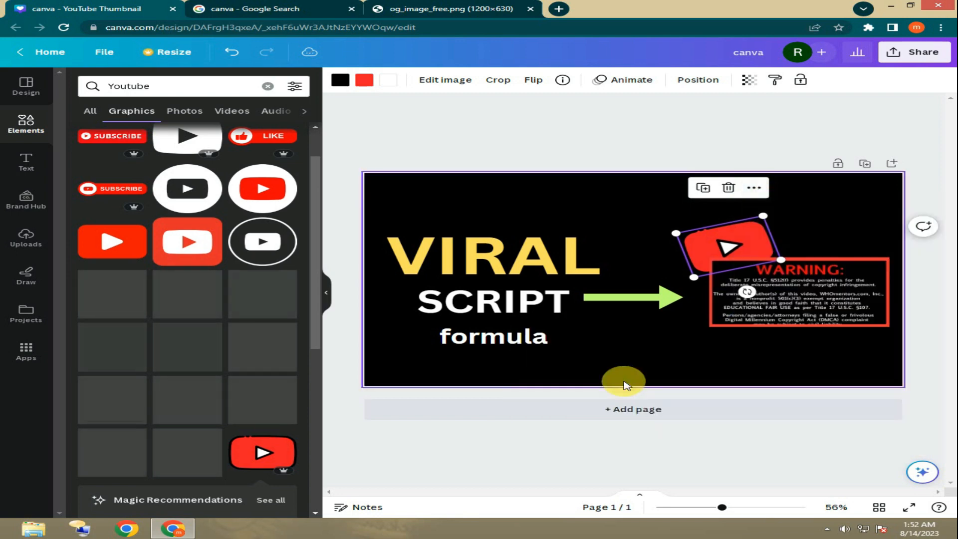
{"action": "left_click", "coordinate": [843, 232]}
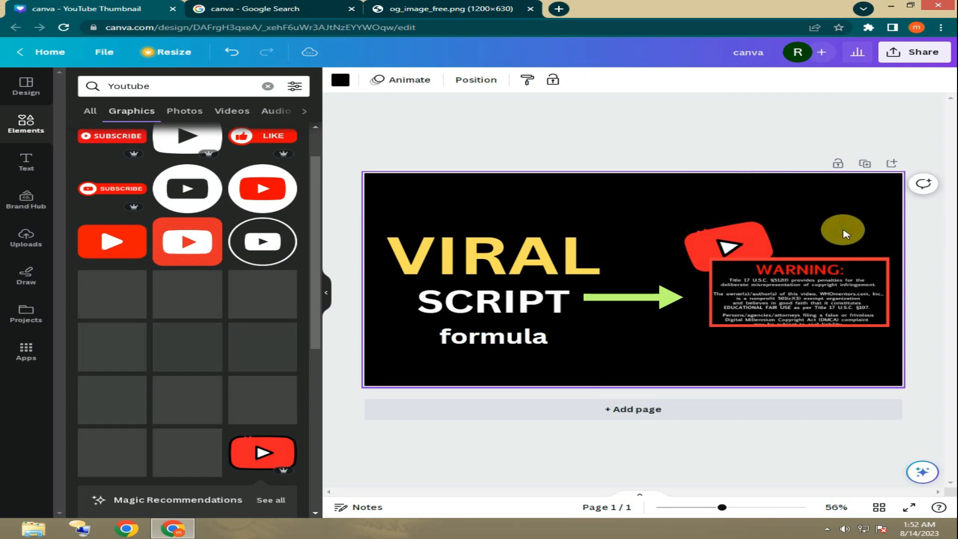
- Shrink the tilted play button to about 172 by 123
{"action": "left_click", "coordinate": [757, 255]}
{"action": "left_click_drag", "start_coordinate": [779, 252], "coordinate": [758, 254]}
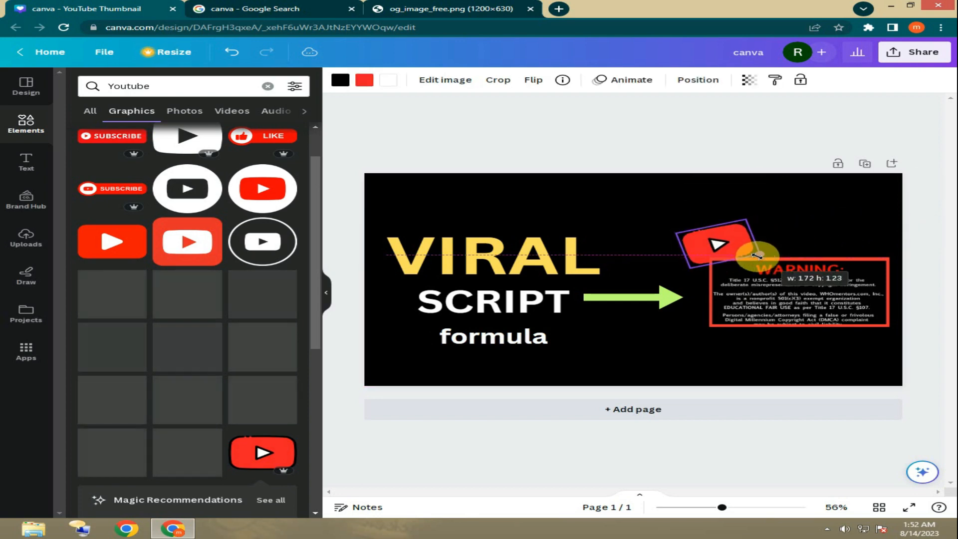
{"action": "left_click", "coordinate": [813, 231]}
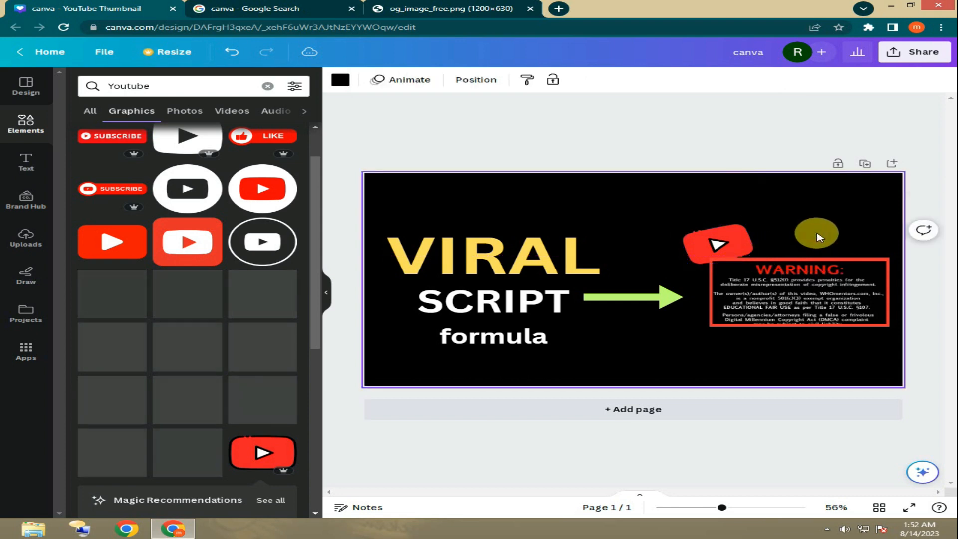
{"action": "left_click", "coordinate": [729, 241]}
{"action": "double_click", "coordinate": [729, 241]}
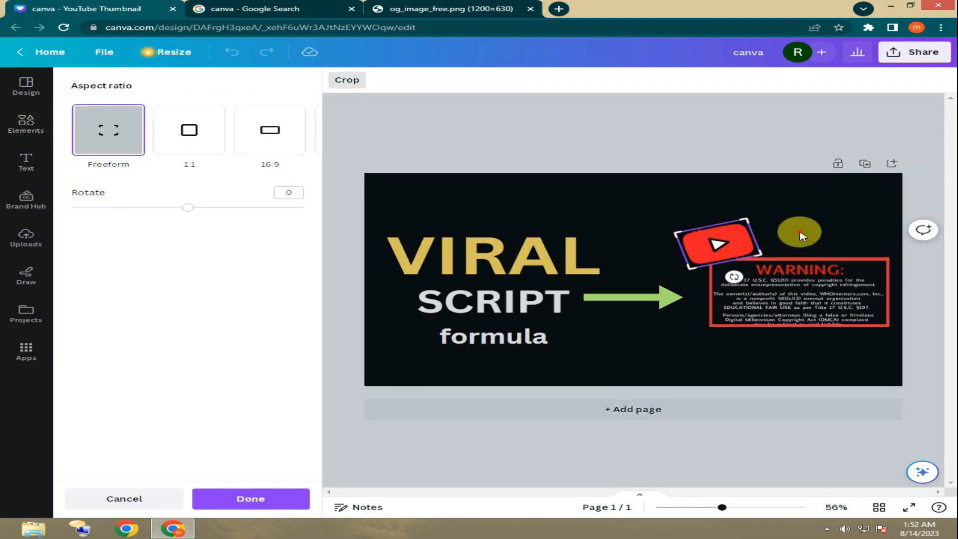
{"action": "left_click", "coordinate": [398, 464]}
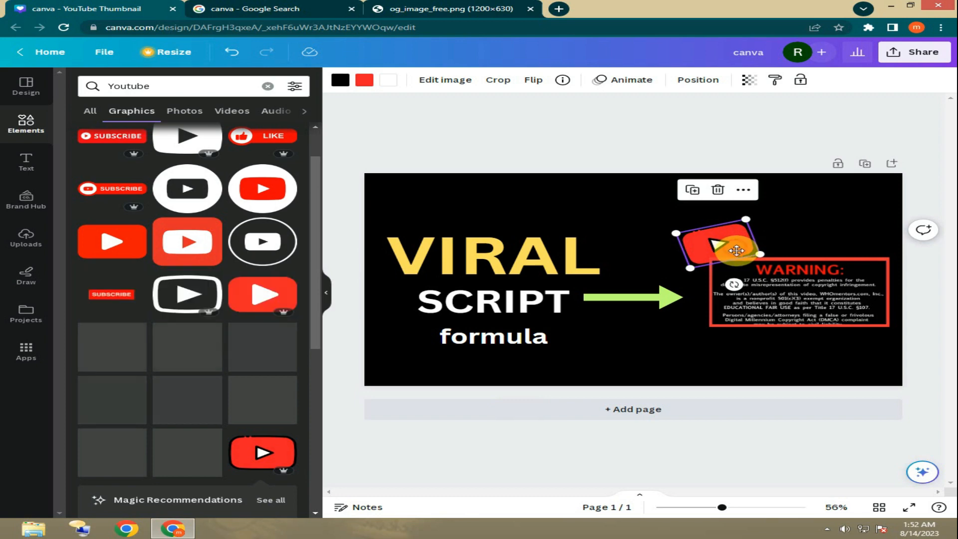
- Nudge the play button slightly down and right so it tucks behind the WARNING frame's corner
{"action": "left_click_drag", "start_coordinate": [733, 246], "coordinate": [737, 250]}
{"action": "left_click", "coordinate": [815, 233]}
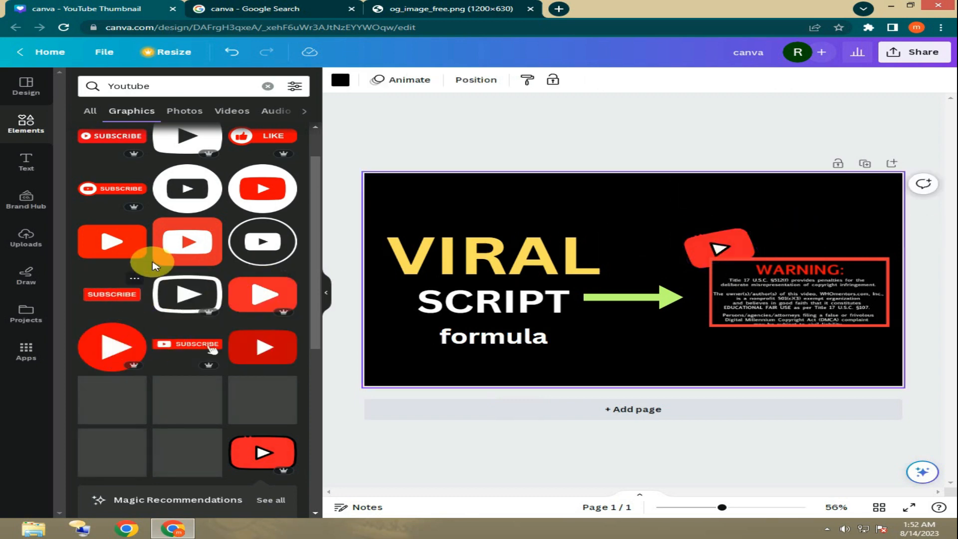
- Clear the element search, add a plain straight line beneath VIRAL, and extend it to the word's right end
{"action": "scroll", "coordinate": [152, 266], "scroll_direction": "up", "scroll_amount": 2}
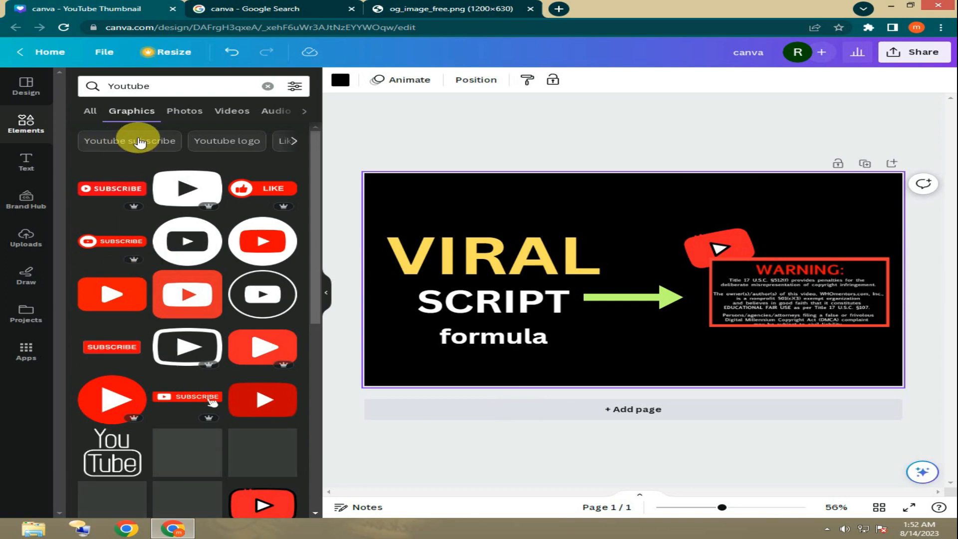
{"action": "left_click", "coordinate": [268, 86]}
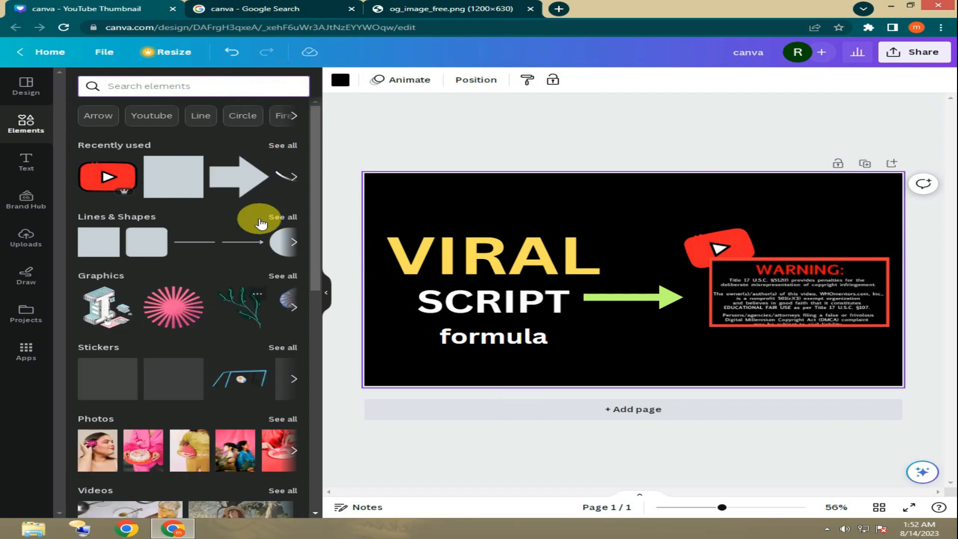
{"action": "left_click", "coordinate": [200, 245]}
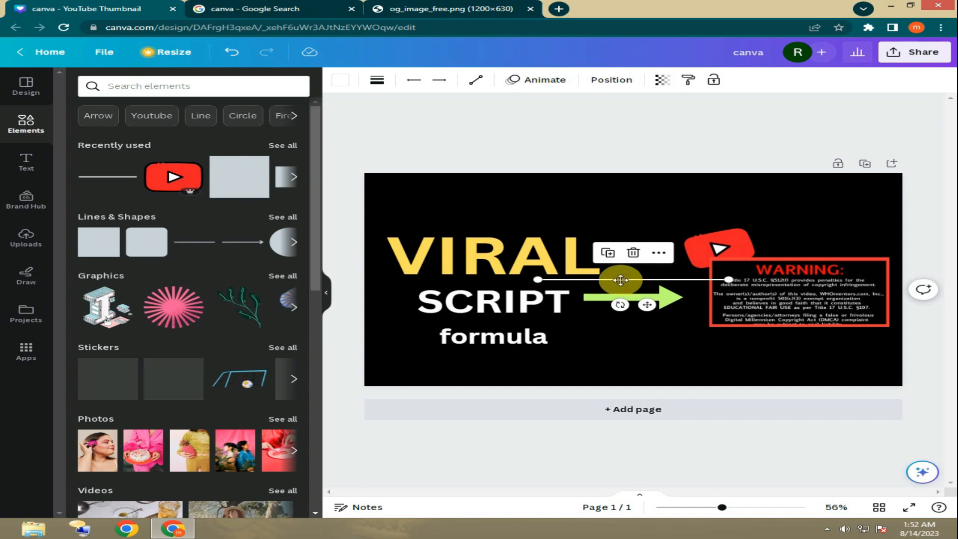
{"action": "left_click_drag", "start_coordinate": [620, 280], "coordinate": [491, 279]}
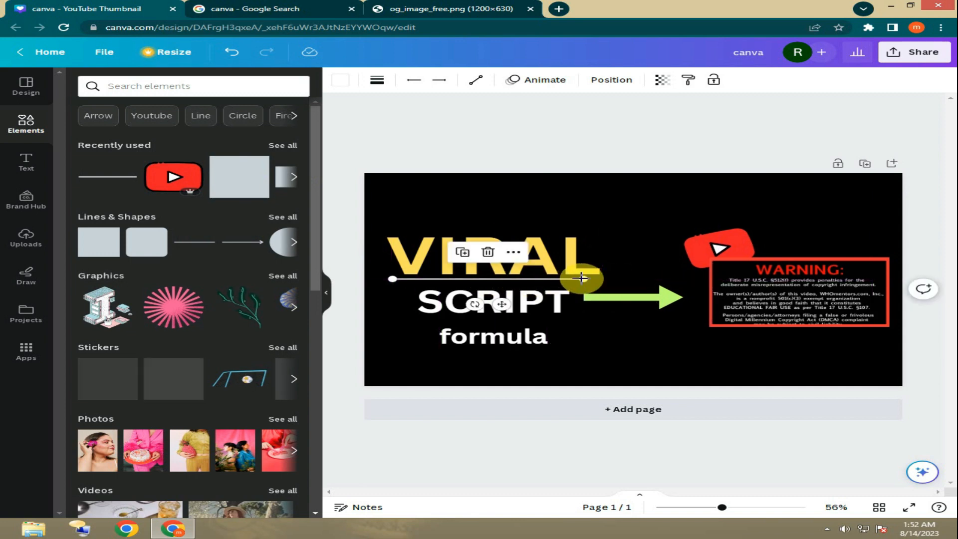
{"action": "left_click_drag", "start_coordinate": [589, 279], "coordinate": [601, 279]}
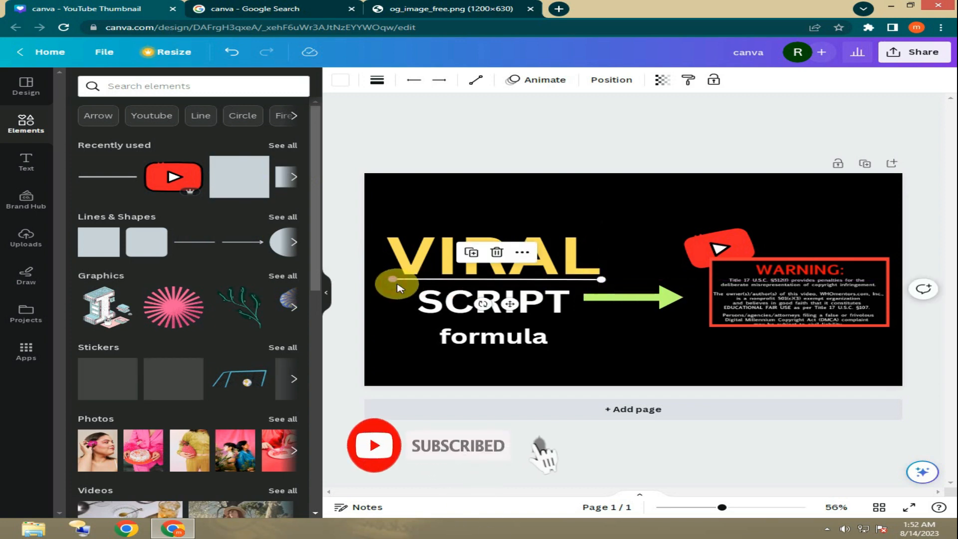
- Move the white line down between SCRIPT and formula, and shorten both ends so it underlines SCRIPT
{"action": "left_click_drag", "start_coordinate": [398, 287], "coordinate": [416, 286]}
{"action": "left_click_drag", "start_coordinate": [503, 298], "coordinate": [497, 316]}
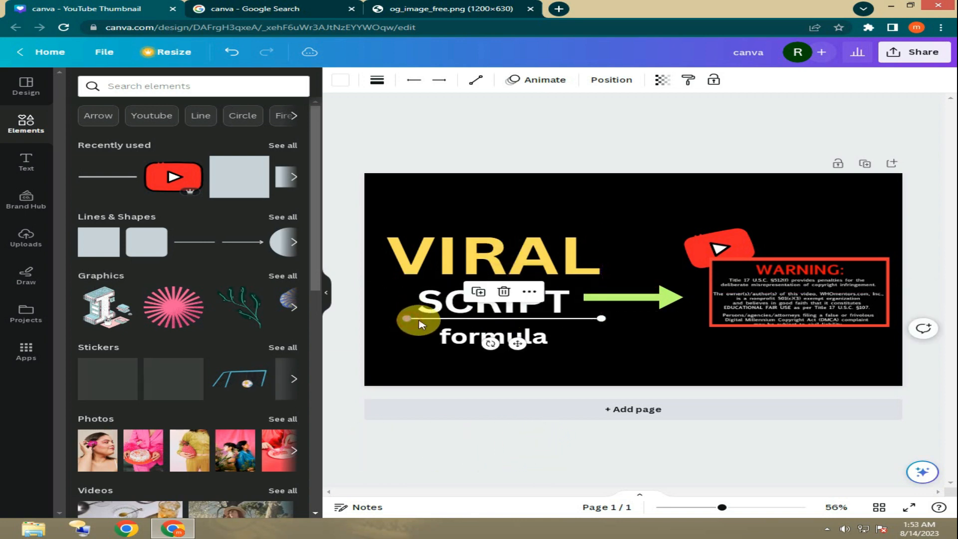
{"action": "left_click_drag", "start_coordinate": [419, 321], "coordinate": [427, 318]}
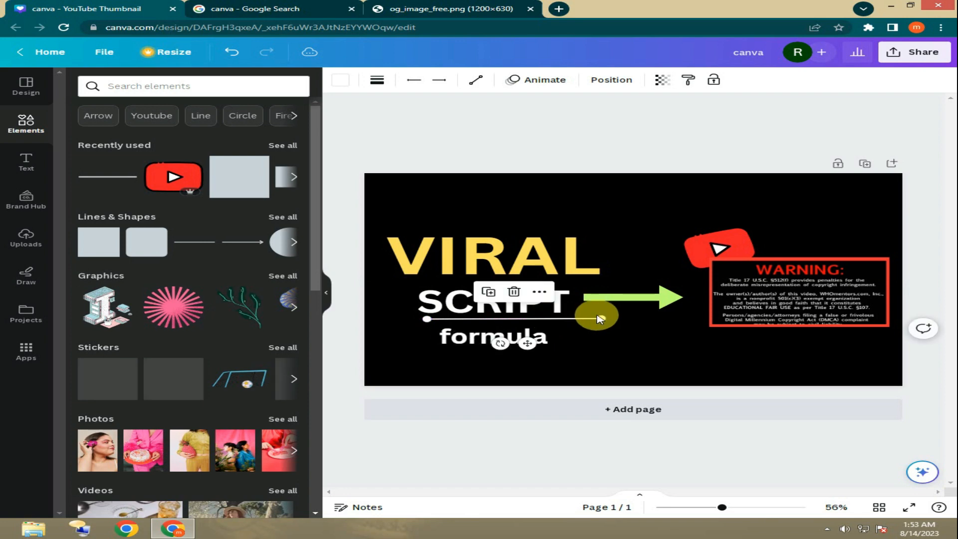
{"action": "left_click_drag", "start_coordinate": [597, 318], "coordinate": [560, 318]}
{"action": "left_click", "coordinate": [638, 351]}
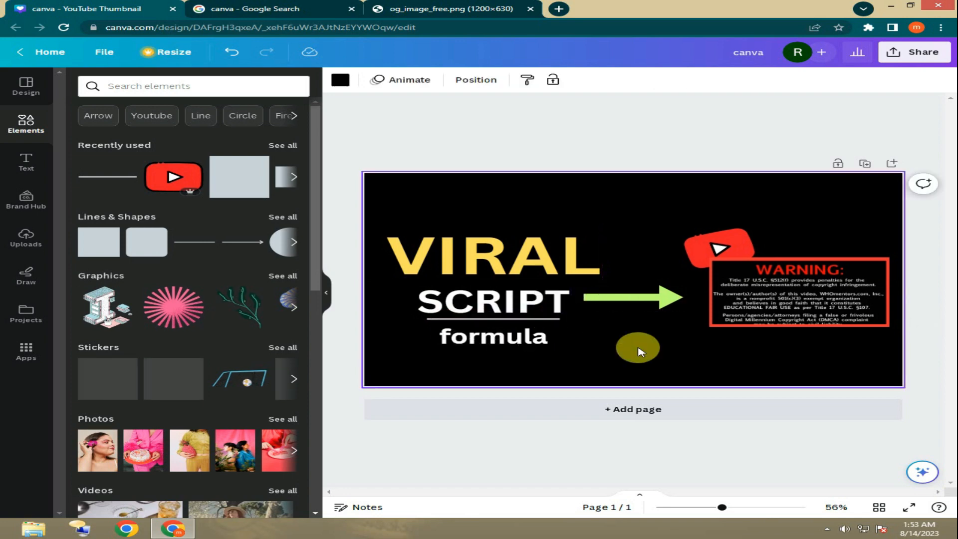
- Try a duplicate of the SCRIPT underline beneath formula, fitted to that word's width, and delete it
{"action": "left_click", "coordinate": [501, 319]}
{"action": "left_click", "coordinate": [478, 294]}
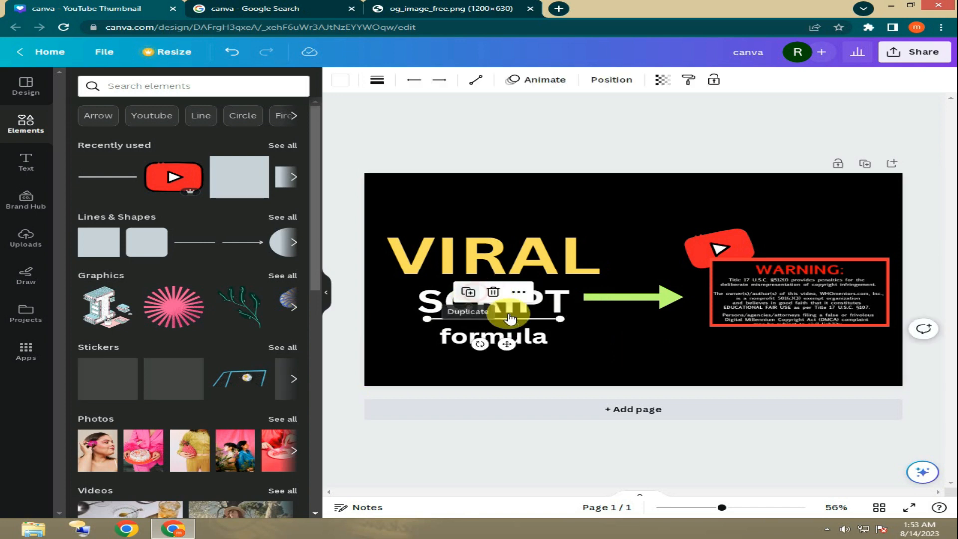
{"action": "left_click_drag", "start_coordinate": [512, 325], "coordinate": [549, 350]}
{"action": "left_click_drag", "start_coordinate": [427, 349], "coordinate": [439, 348]}
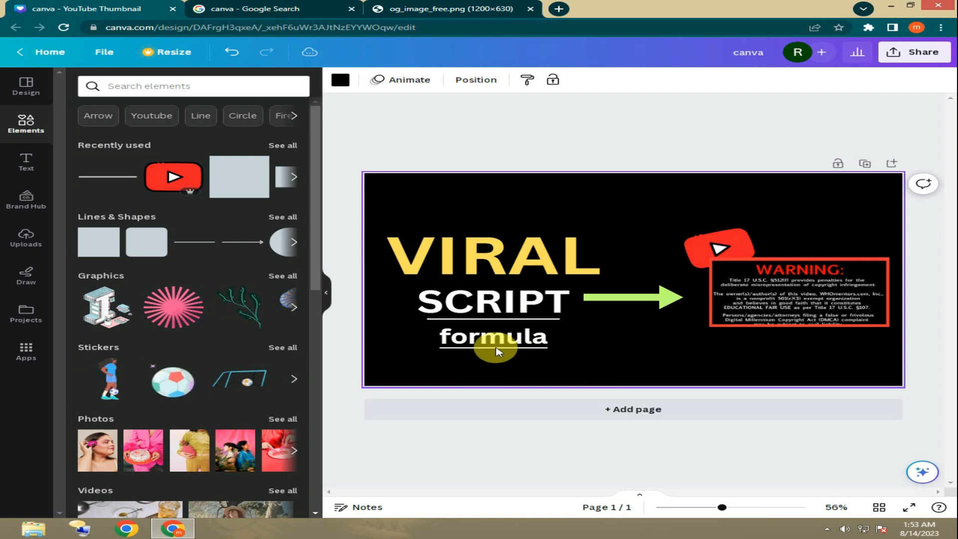
{"action": "key", "text": "Delete"}
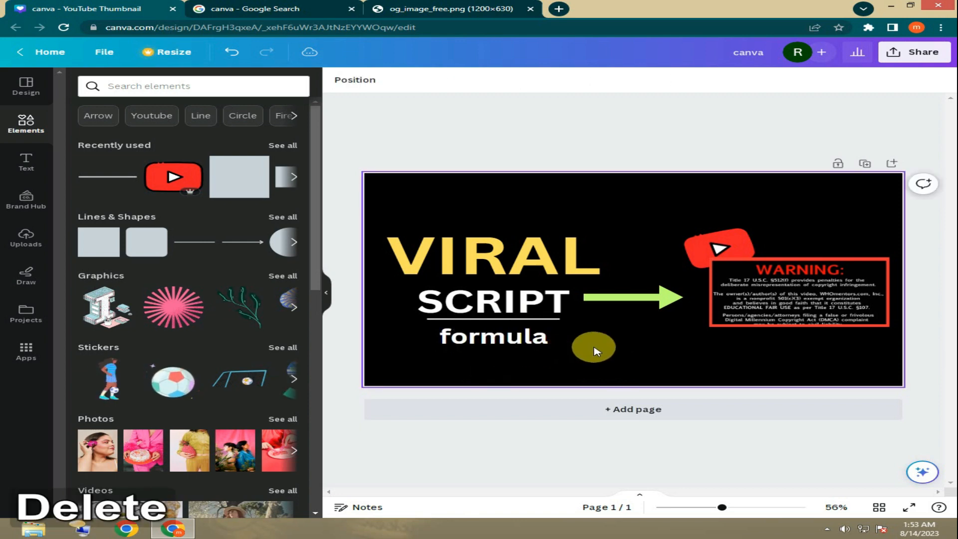
- Download the finished thumbnail as a PNG at 1,280 × 720 px
{"action": "left_click", "coordinate": [896, 53]}
{"action": "left_click", "coordinate": [774, 320]}
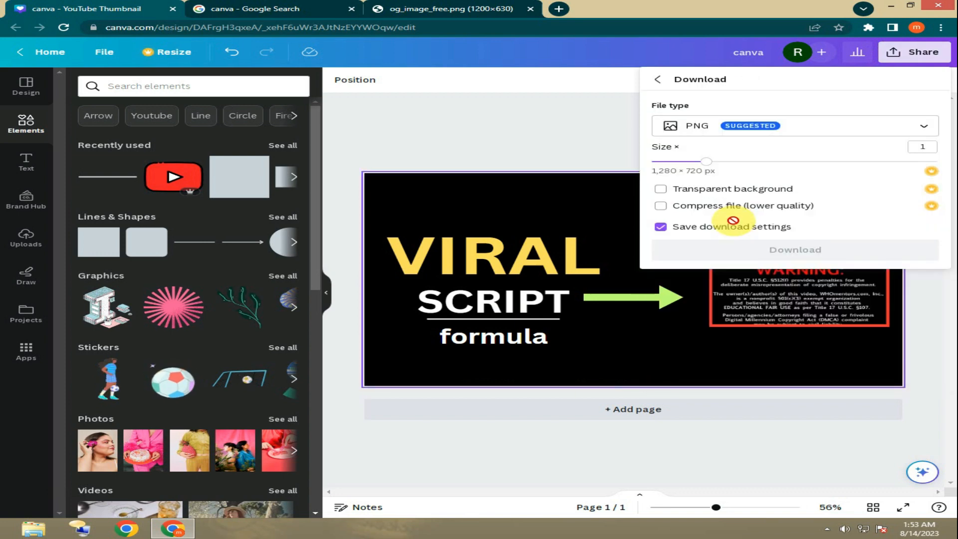
{"action": "left_click", "coordinate": [807, 257]}
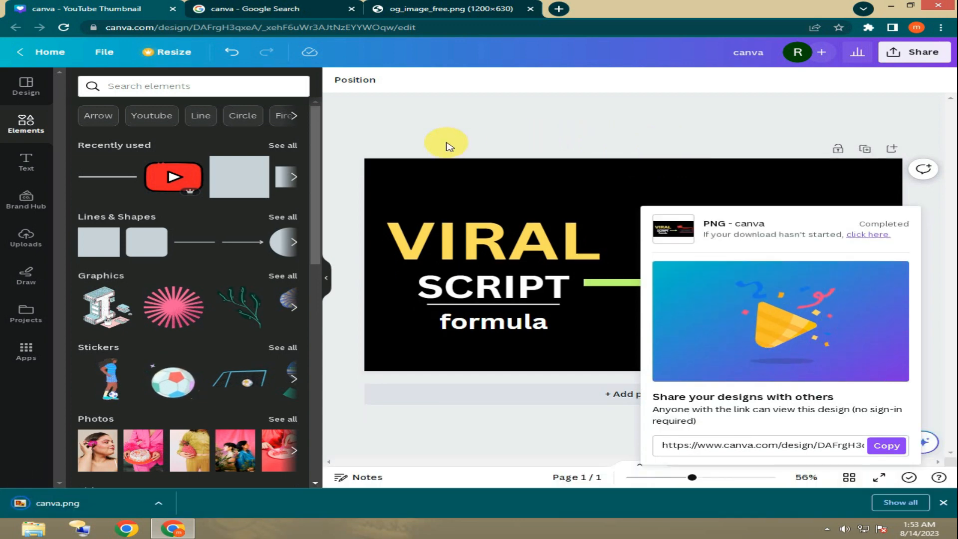
- Show the downloaded canva.png in its folder and open it in Windows Photo Viewer to check the thumbnail
{"action": "right_click", "coordinate": [88, 510]}
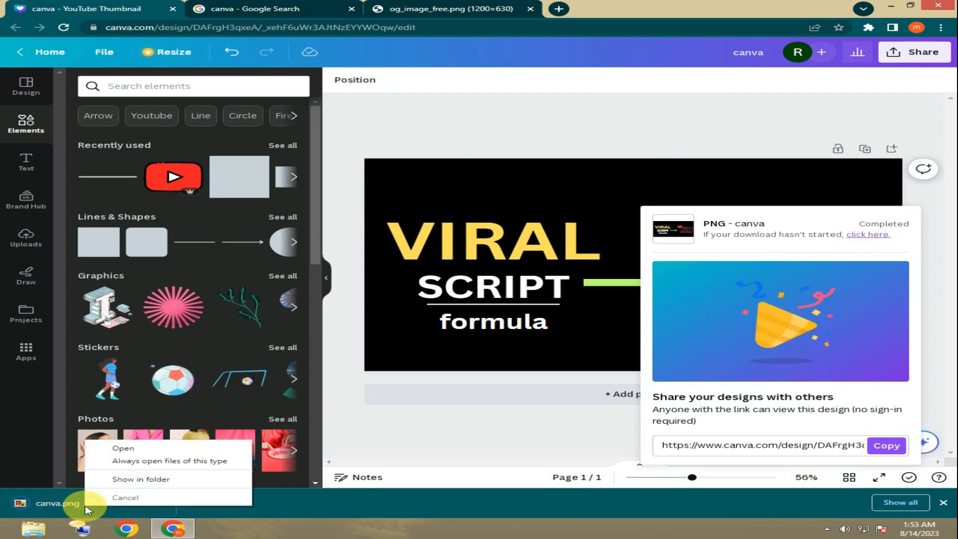
{"action": "left_click", "coordinate": [111, 480]}
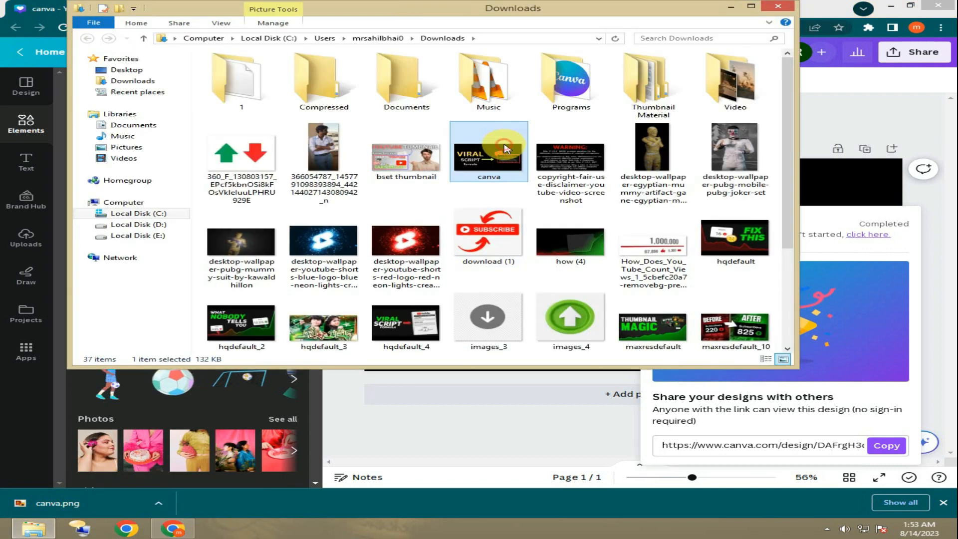
{"action": "double_click", "coordinate": [505, 160]}
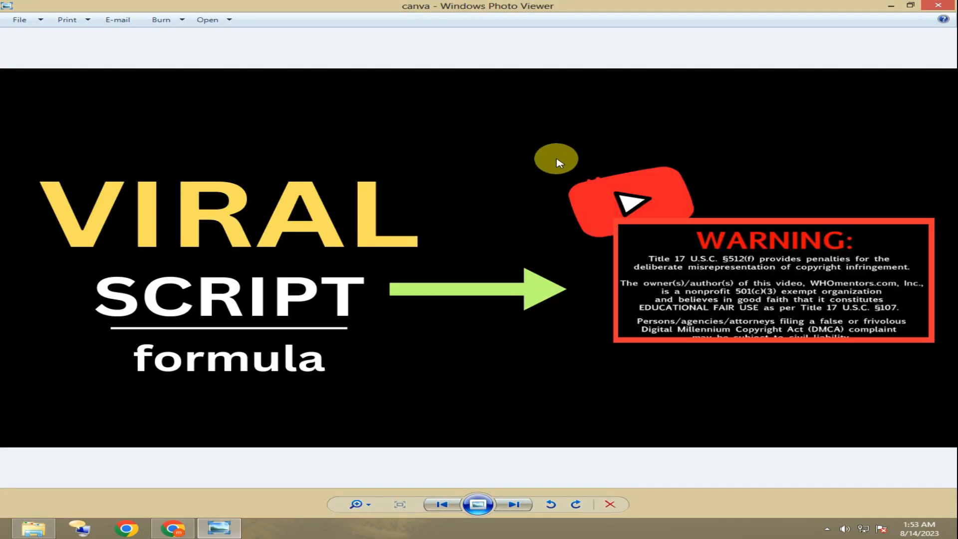